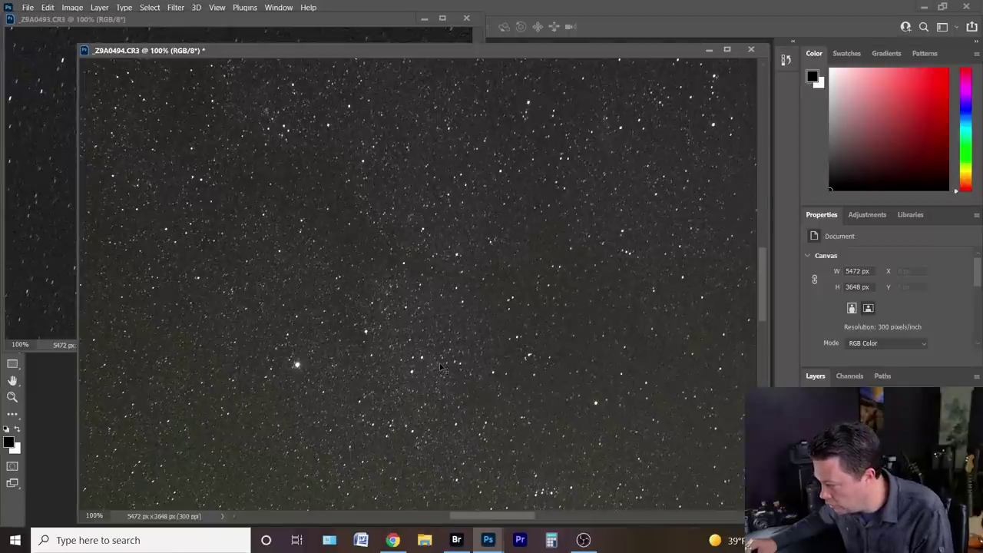
# Examine the stars and tree silhouette in _Z9A0494.CR3 at 100%, then view the whole frame.
pyautogui.scroll(-10, 397, 289)
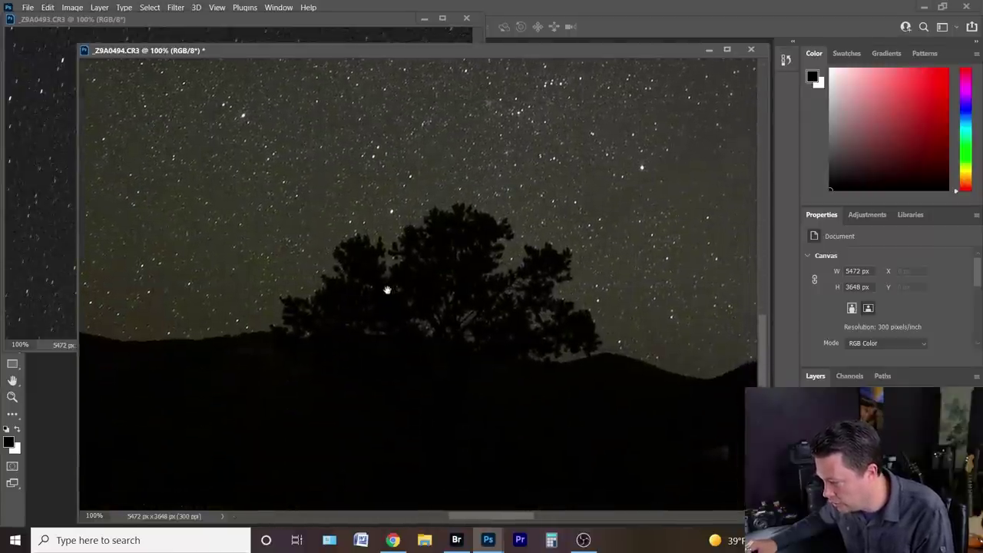
pyautogui.moveTo(396, 289); pyautogui.dragTo(237, 247)
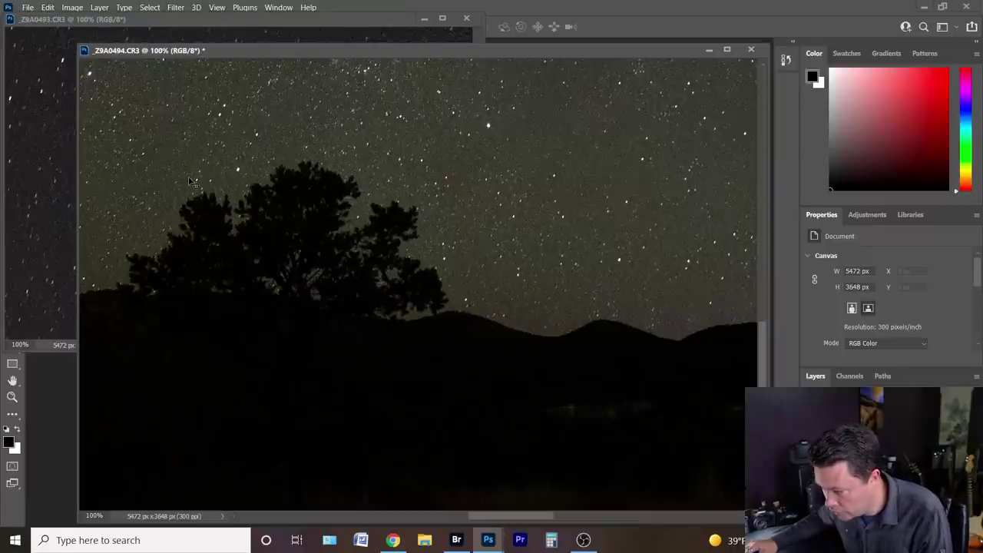
pyautogui.moveTo(208, 193); pyautogui.dragTo(407, 392)
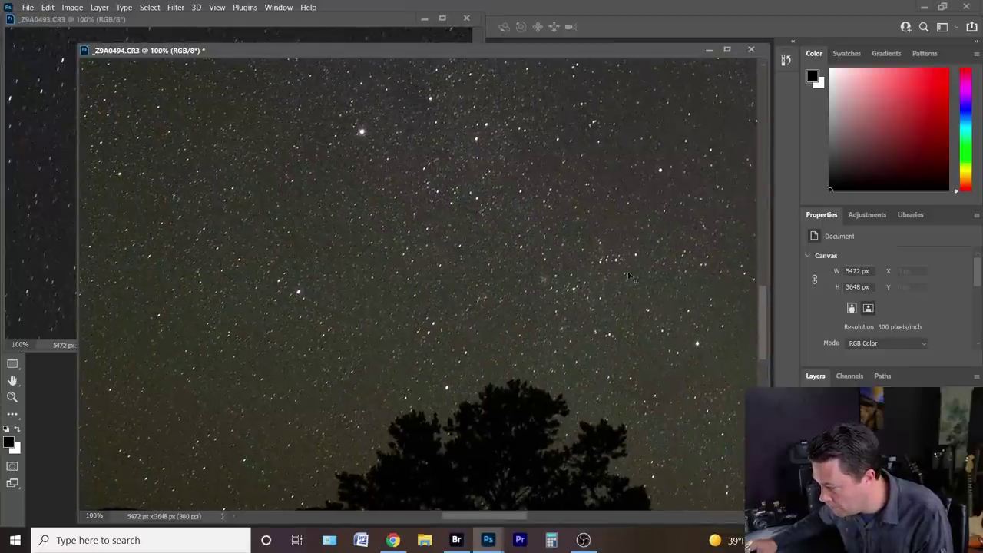
pyautogui.moveTo(446, 154); pyautogui.dragTo(435, 340)
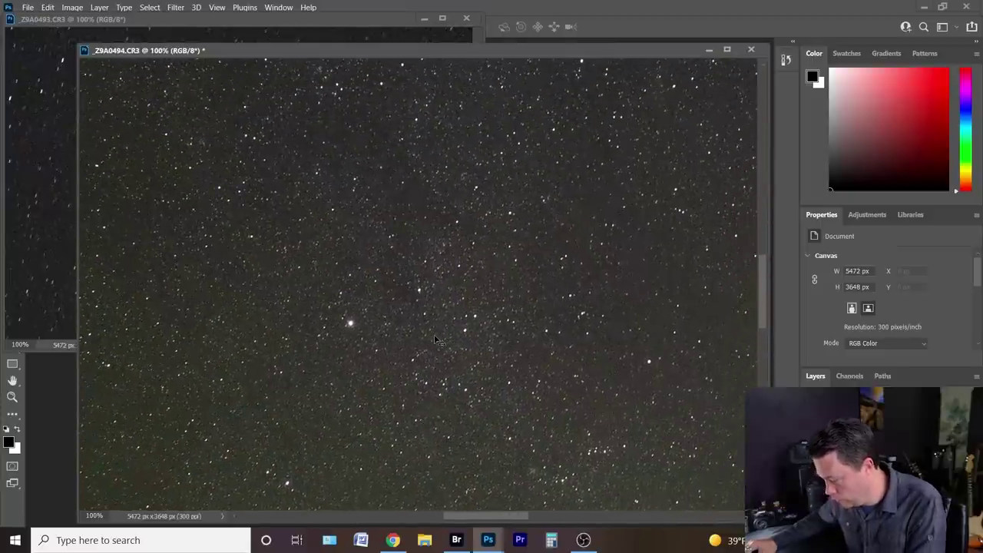
pyautogui.scroll(-5, 435, 340)
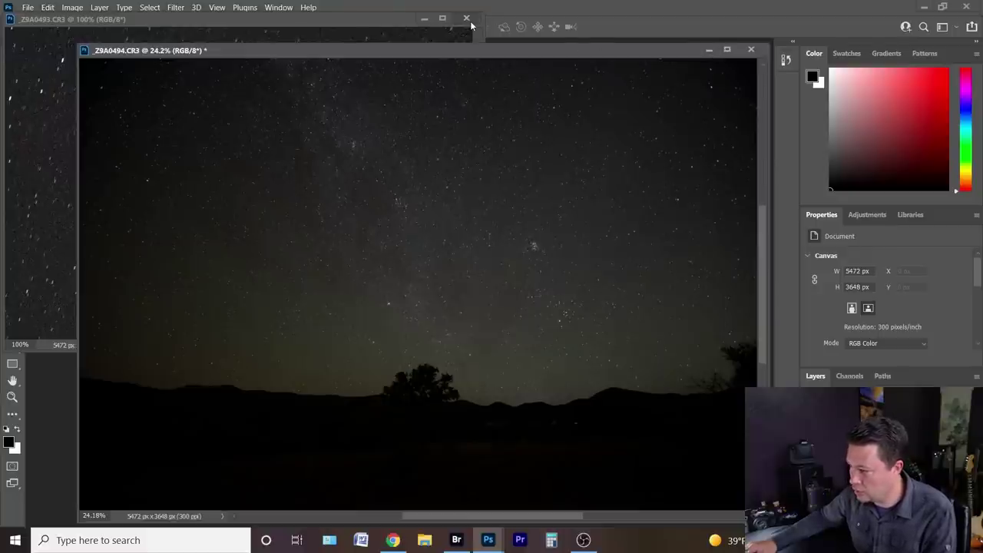
# Inspect the stars above the lit tree in _Z9A0493.CR3 at 50% in a maximized window, and close that photo.
pyautogui.click(384, 21)
pyautogui.click(443, 19)
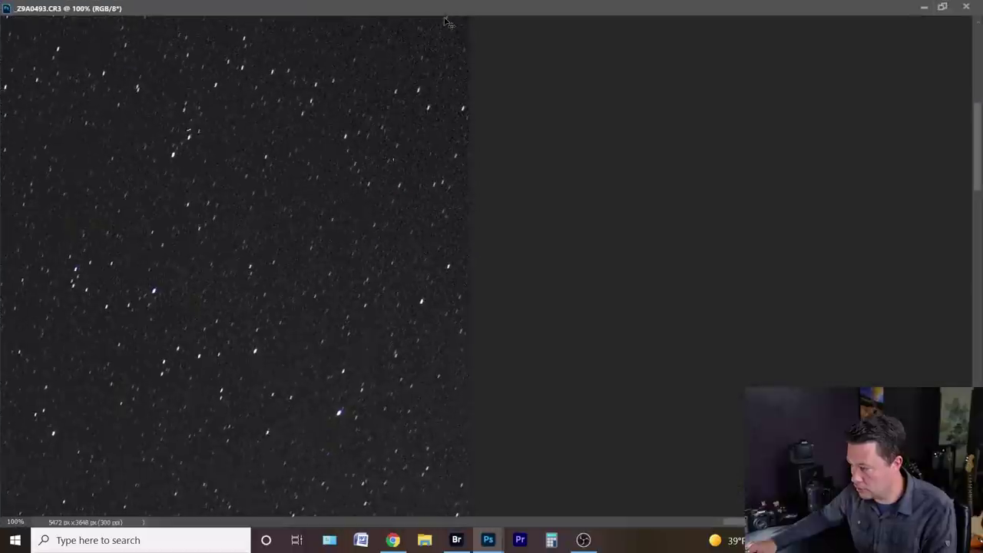
pyautogui.hotkey('ctrl', '0')
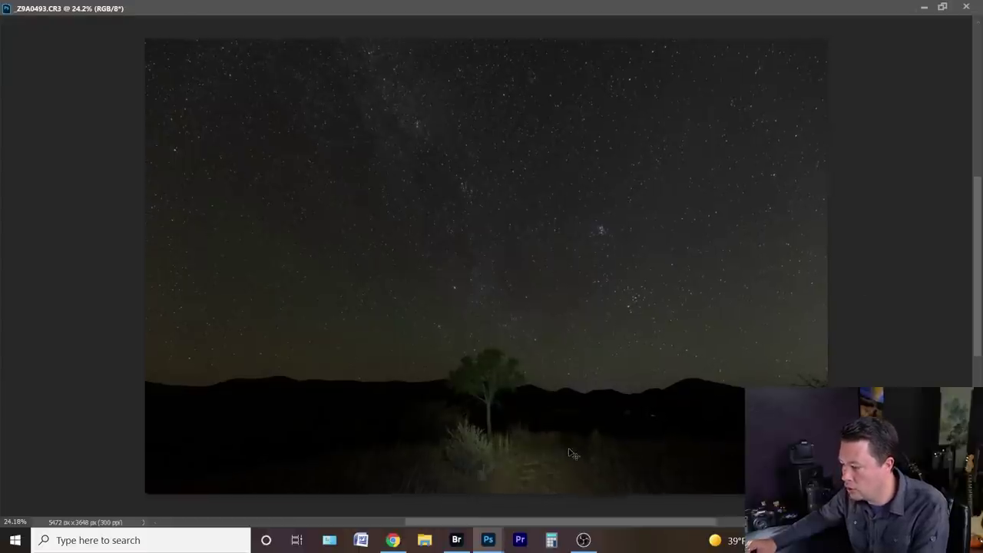
pyautogui.hotkey('ctrl', '+')
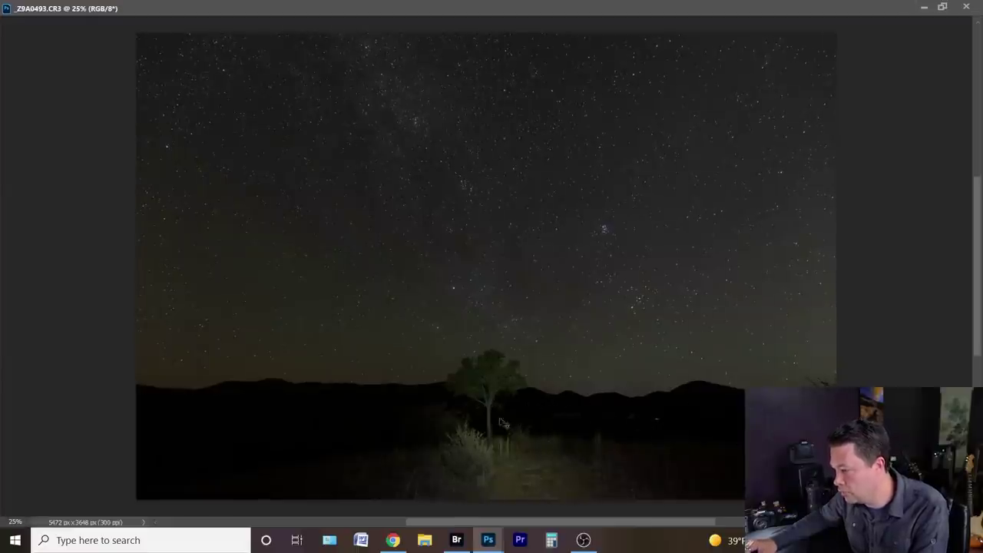
pyautogui.hotkey('ctrl', '+')
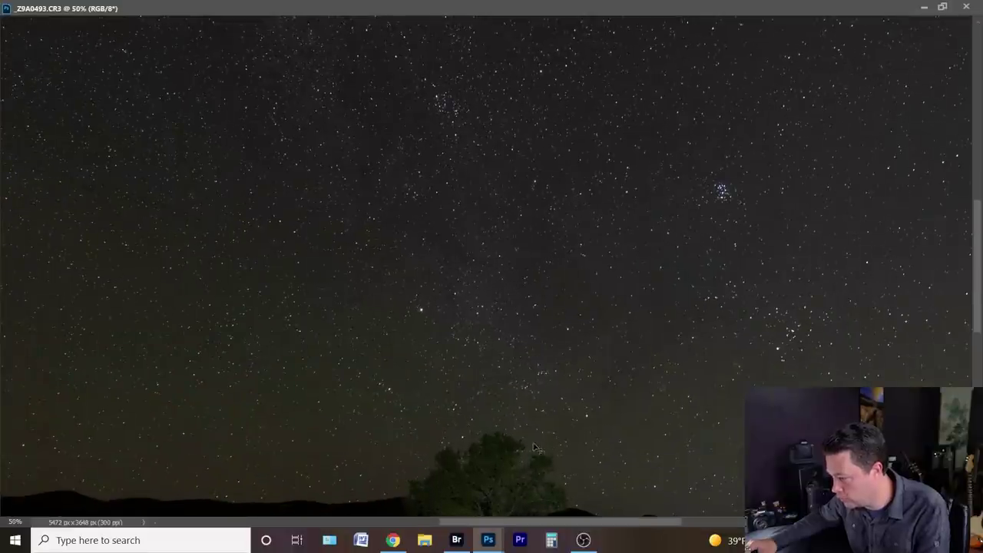
pyautogui.moveTo(500, 417); pyautogui.dragTo(504, 498)
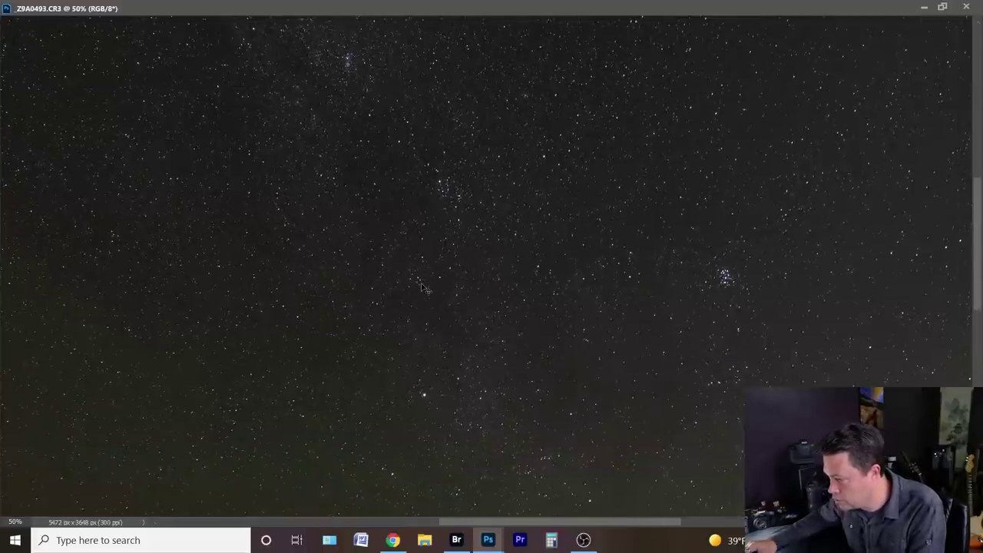
pyautogui.hotkey('ctrl', '0')
pyautogui.click(966, 6)
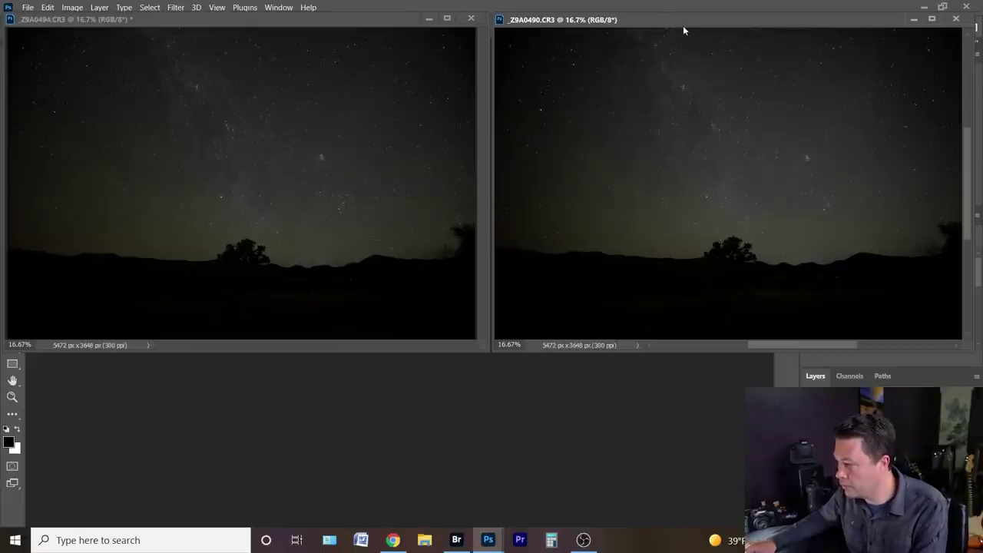
# Show both _Z9A0490.CR3 and _Z9A0494.CR3 at 100% side by side for comparing their stars.
pyautogui.scroll(1, 779, 187)
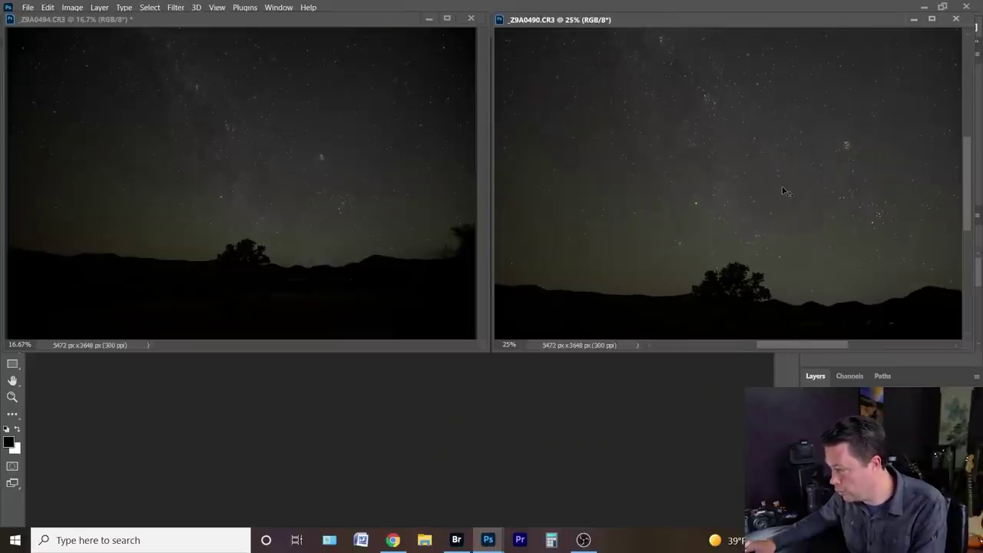
pyautogui.scroll(1, 804, 207)
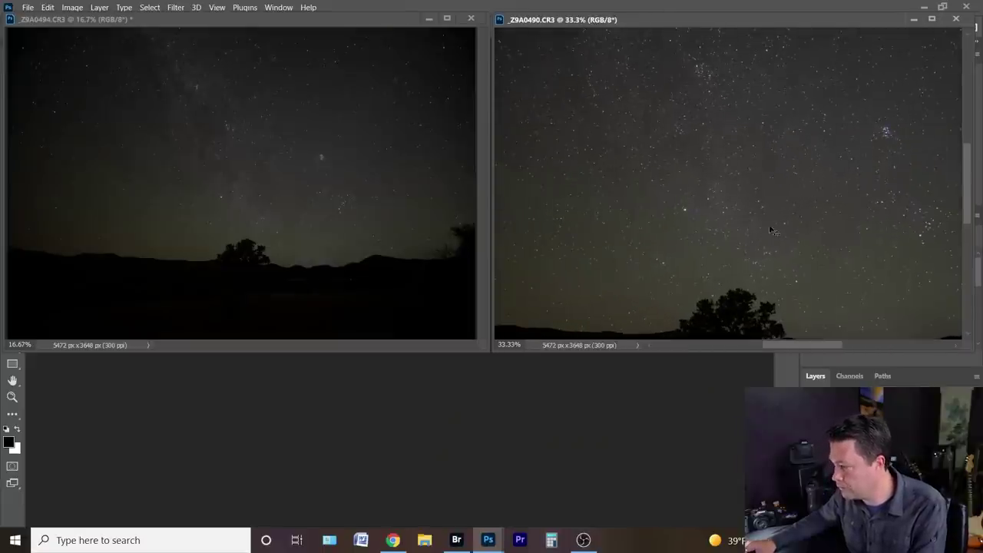
pyautogui.scroll(1, 763, 228)
pyautogui.scroll(1, 759, 220)
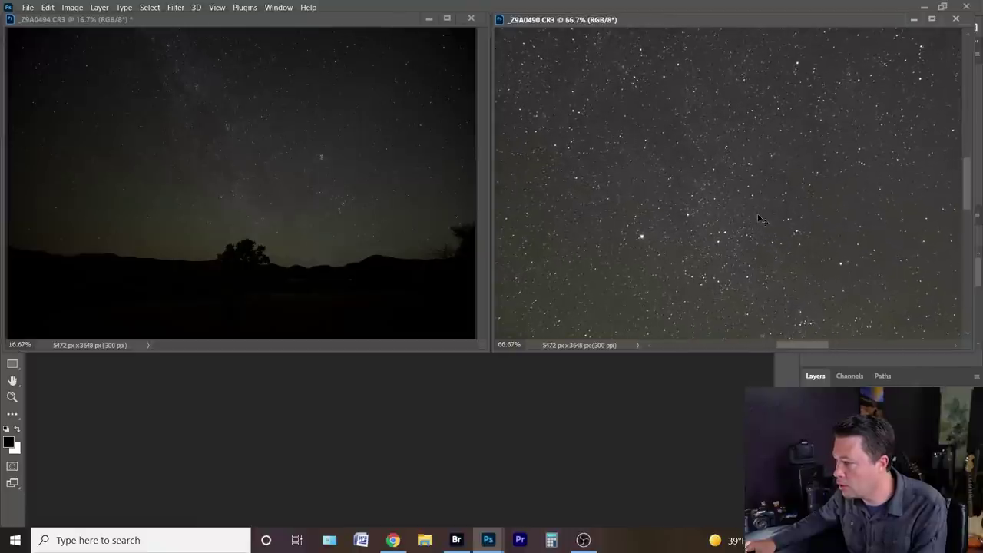
pyautogui.scroll(1, 543, 61)
pyautogui.click(284, 18)
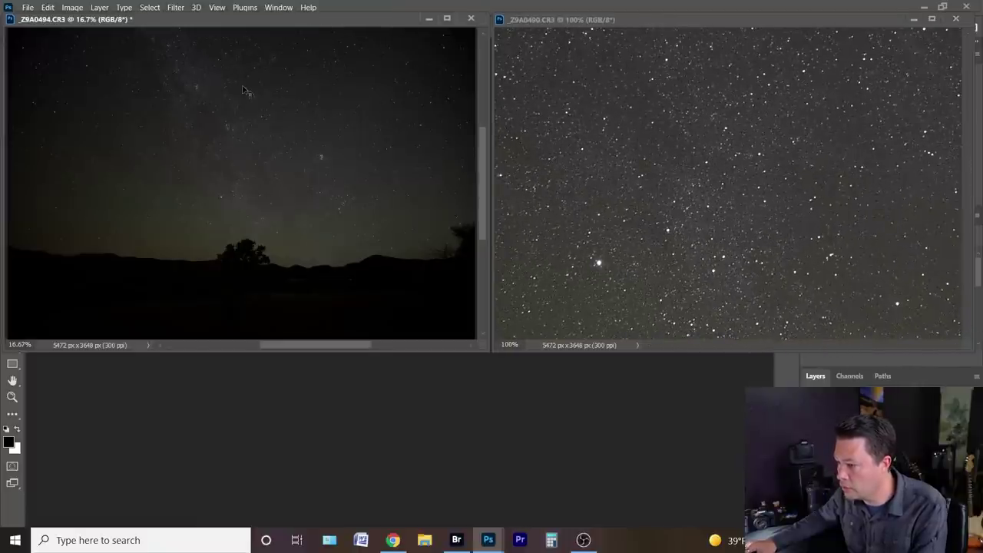
pyautogui.scroll(3, 245, 92)
pyautogui.scroll(1, 218, 132)
pyautogui.scroll(1, 218, 132)
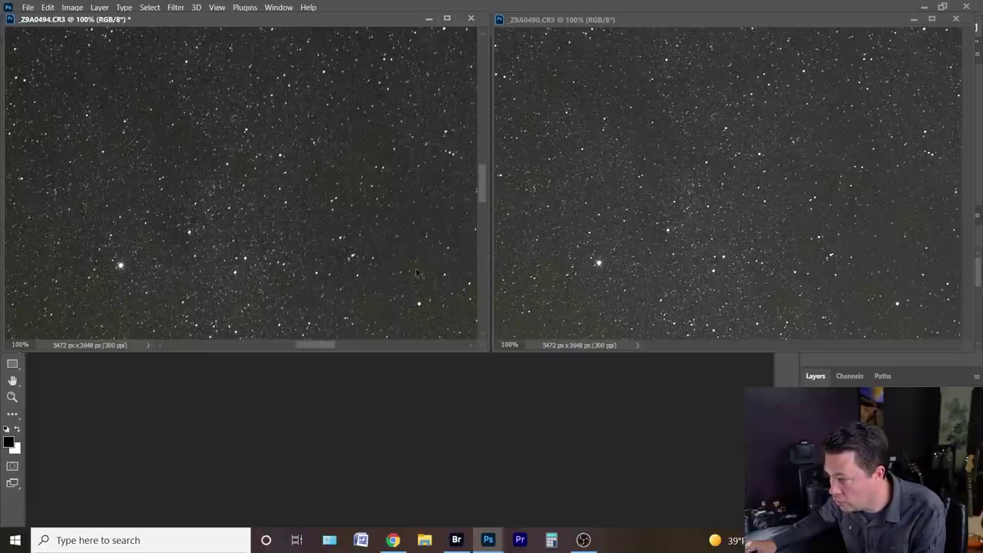
# Compare star sharpness between _Z9A0490.CR3 and _Z9A0494.CR3 around the tree and toward the frame corner.
pyautogui.click(715, 278)
pyautogui.scroll(-8, 705, 188)
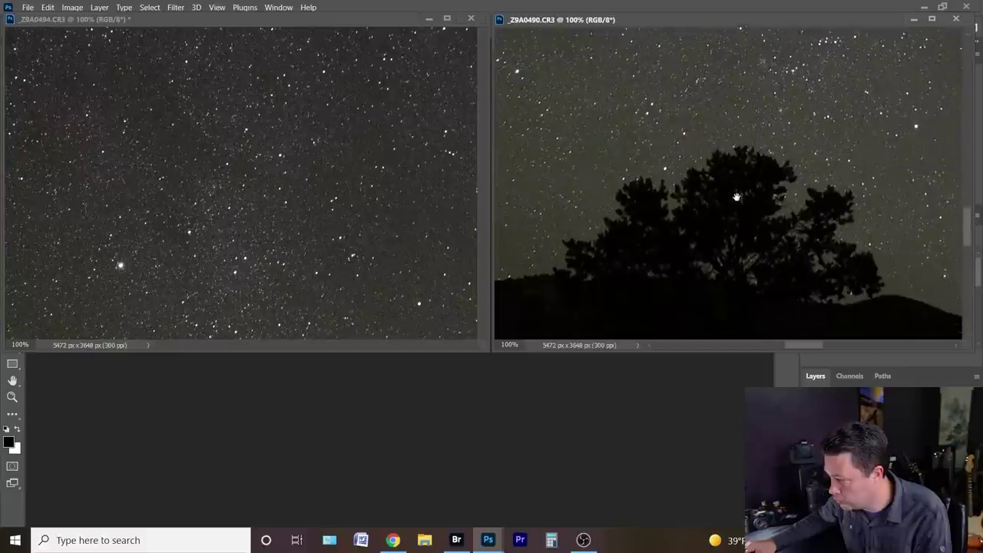
pyautogui.click(259, 269)
pyautogui.scroll(-8, 245, 230)
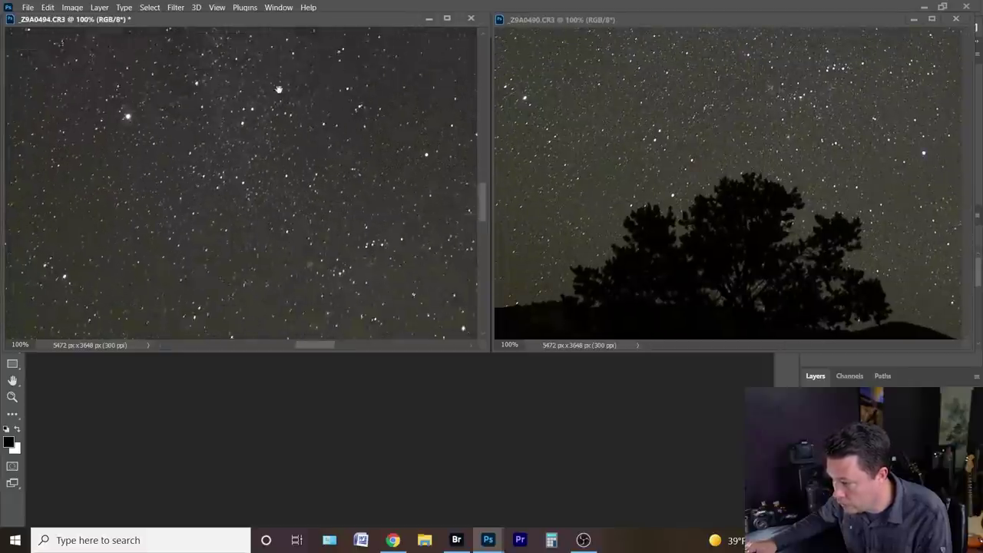
pyautogui.moveTo(235, 205)
pyautogui.mouseDown()
pyautogui.moveTo(230, 187)
pyautogui.moveTo(231, 220)
pyautogui.mouseUp()
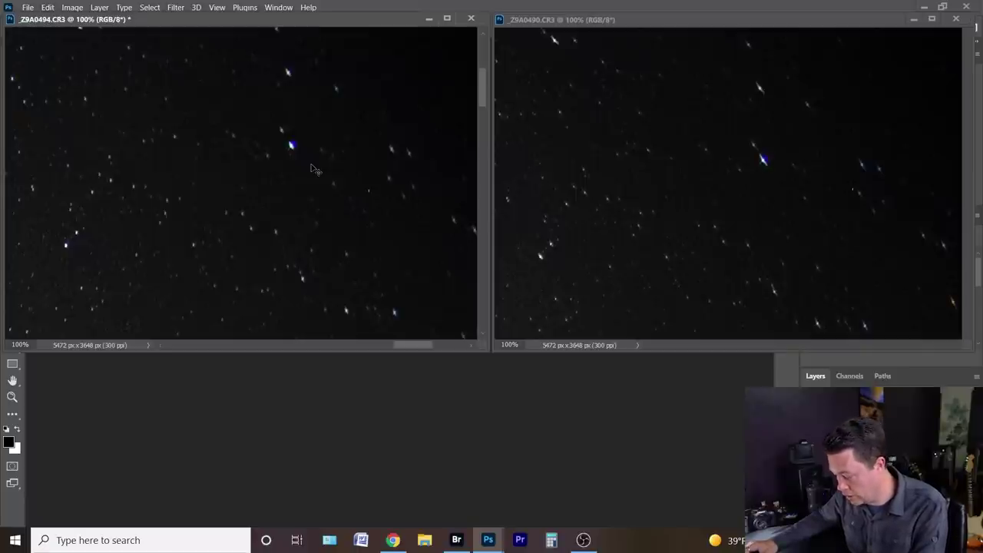
pyautogui.hotkey('ctrl', '-')
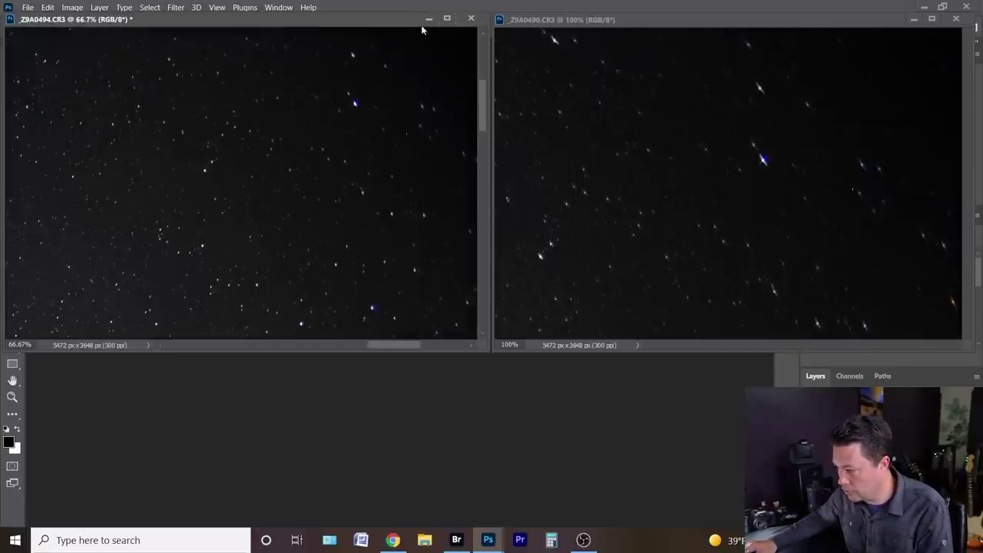
# Switch to Bridge, open _Z9A0493.CR3 in Photoshop, and place the _Z9A0490.CR3 window beside it.
pyautogui.click(456, 540)
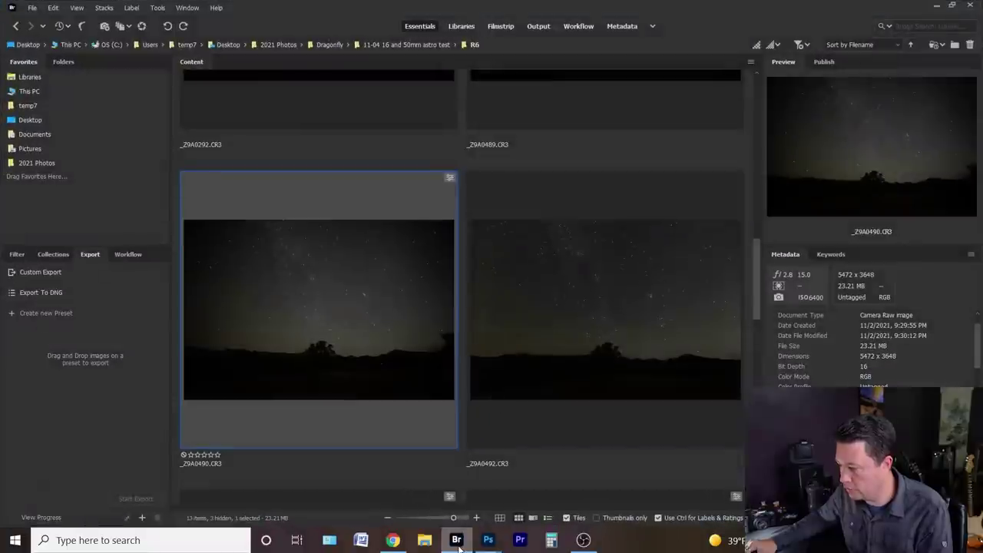
pyautogui.doubleClick(279, 268)
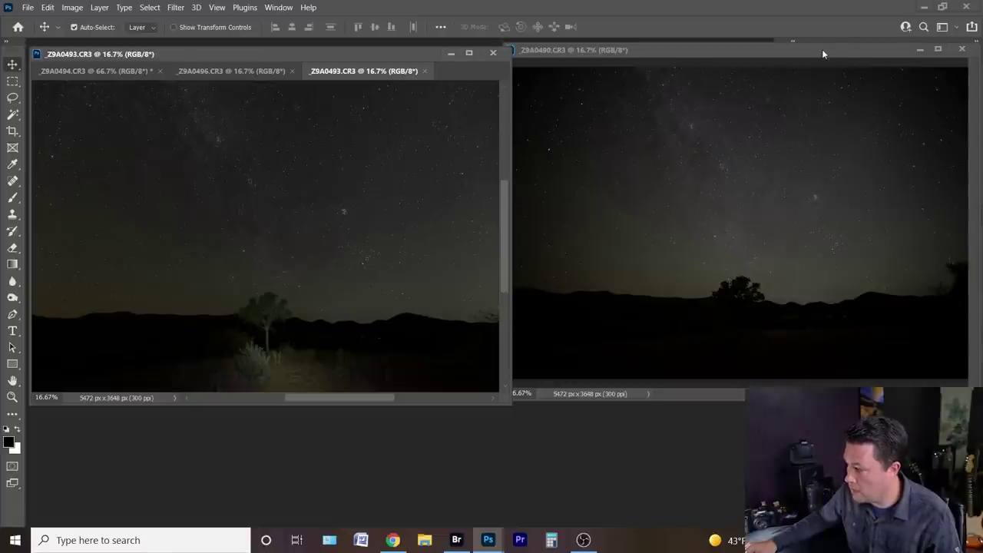
pyautogui.moveTo(822, 49); pyautogui.dragTo(825, 52)
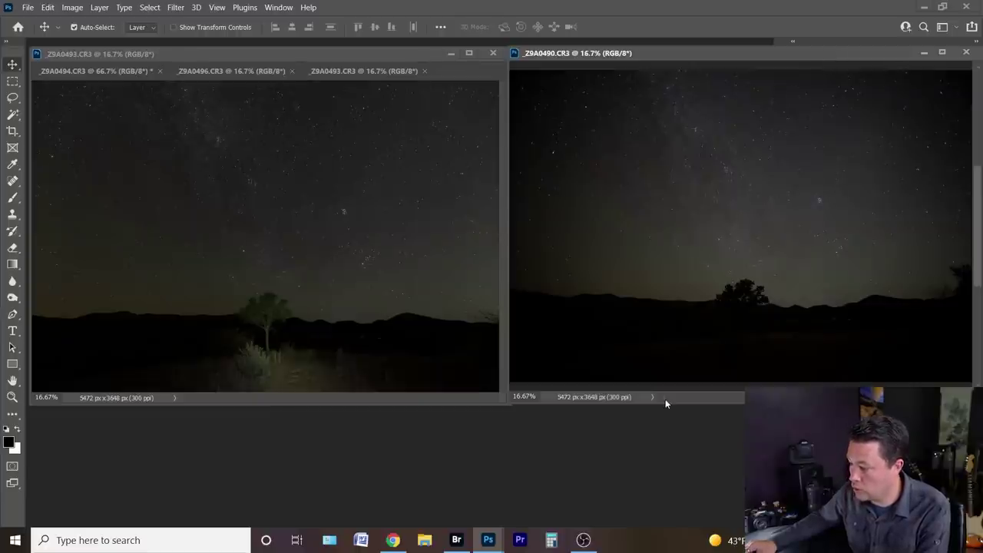
# Switch to Bridge, check the exposure data of _Z9A0496.CR3 and _Z9A0494.CR3, and open _Z9A0495.CR3 in Camera Raw.
pyautogui.click(456, 540)
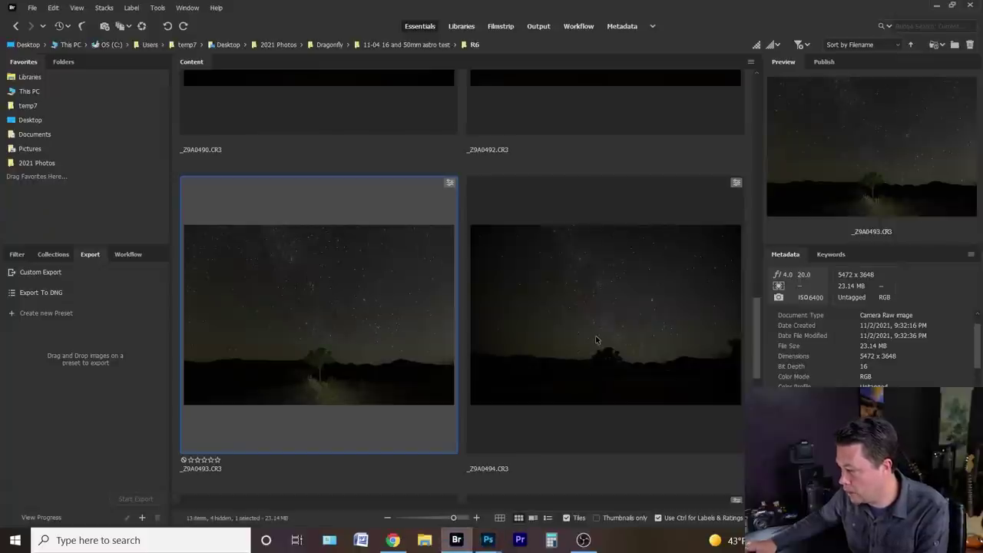
pyautogui.scroll(-5, 552, 338)
pyautogui.scroll(3, 327, 347)
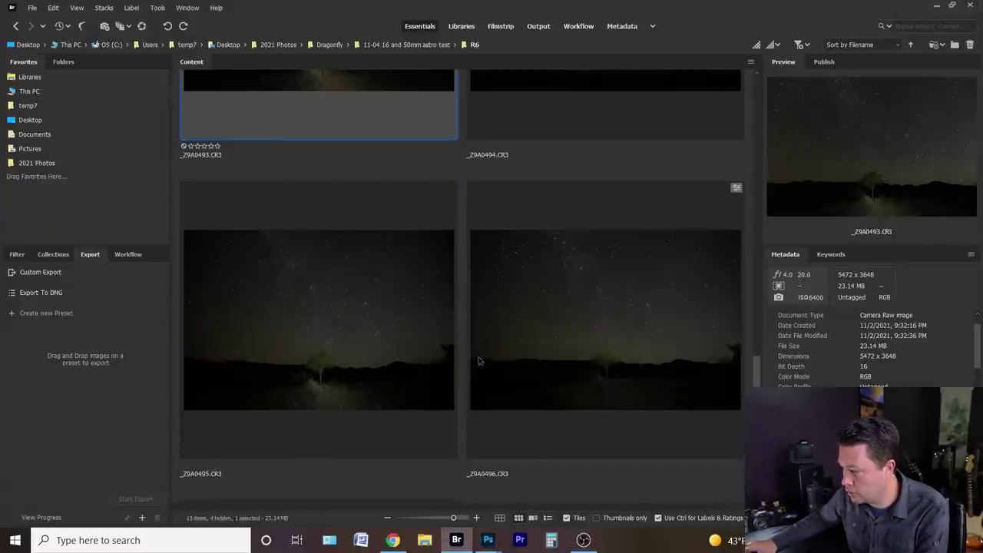
pyautogui.click(625, 337)
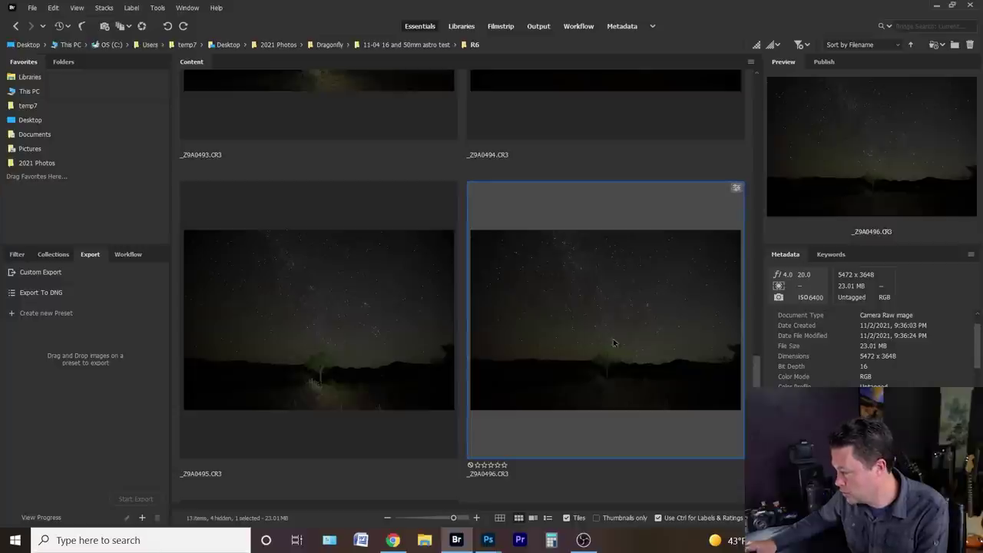
pyautogui.scroll(3, 603, 347)
pyautogui.click(582, 308)
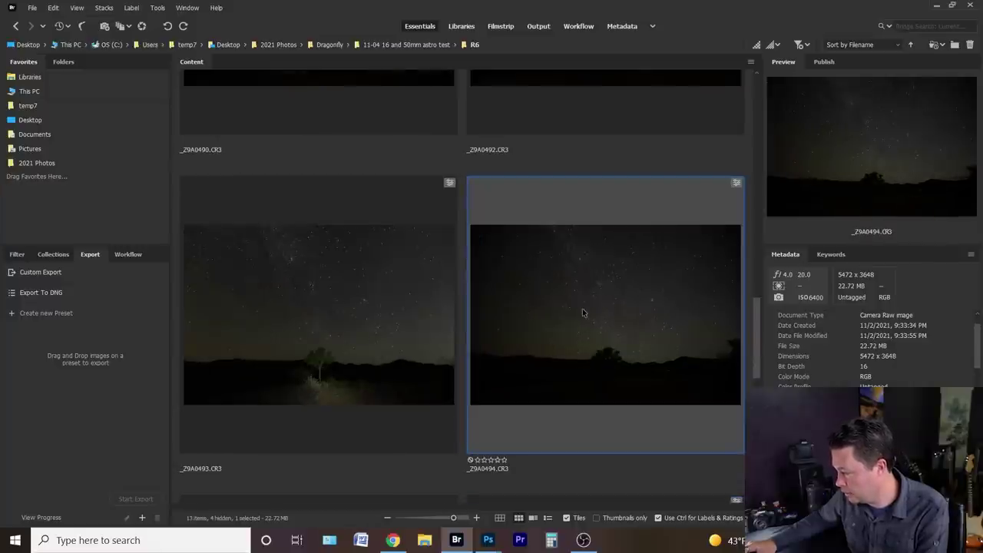
pyautogui.doubleClick(609, 310)
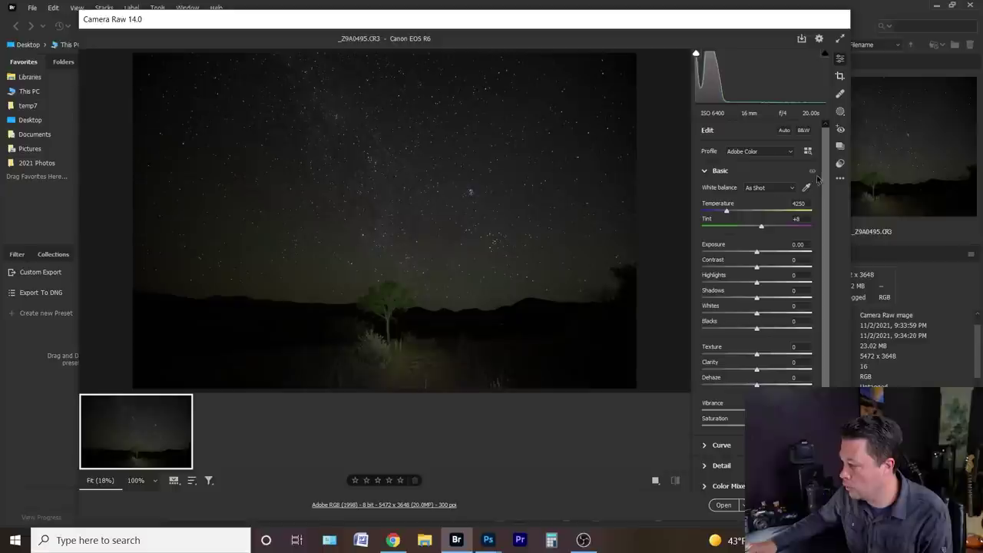
# Set the Optics lens correction profile of _Z9A0495.CR3 to make Canon, model Canon EF 16-35mm f/2.8L III USM.
pyautogui.scroll(-3, 753, 341)
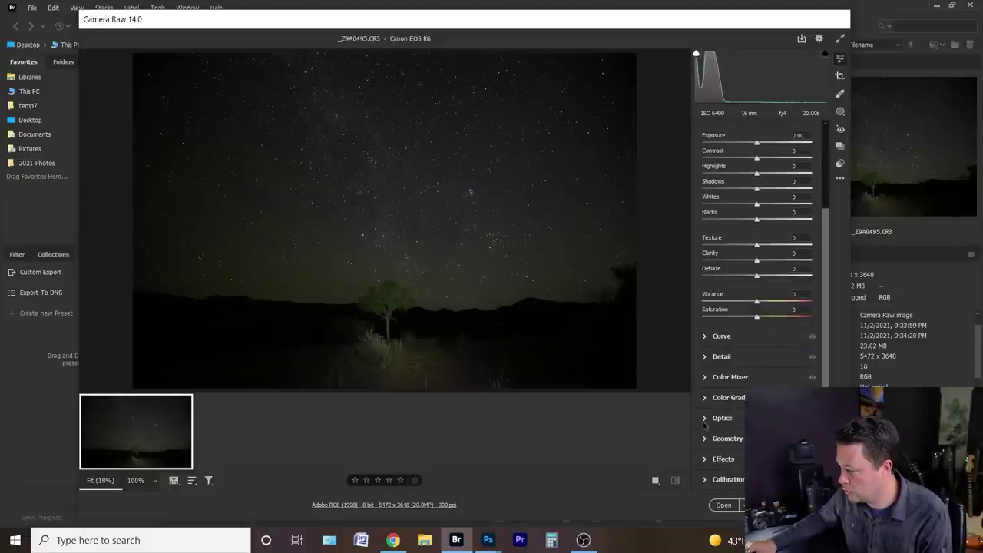
pyautogui.click(704, 422)
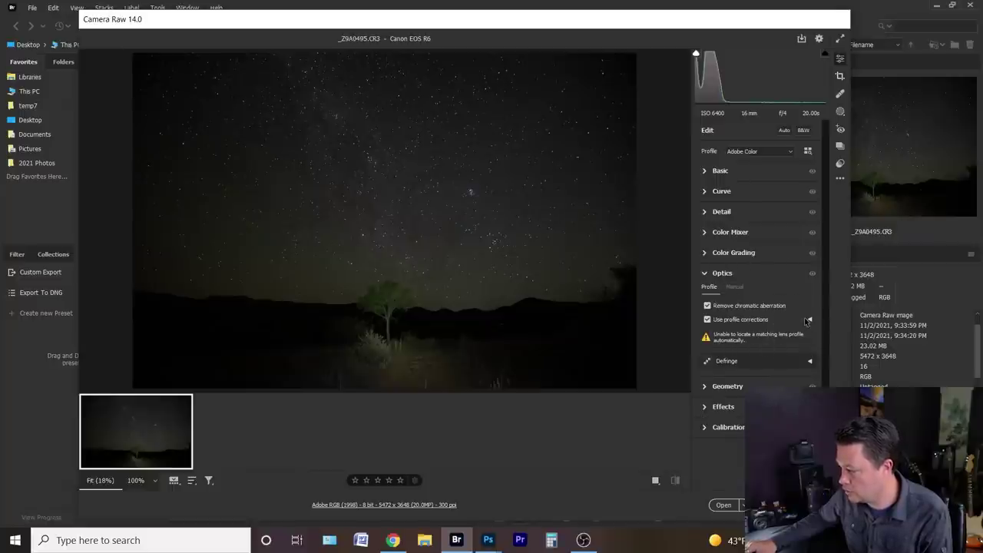
pyautogui.click(810, 320)
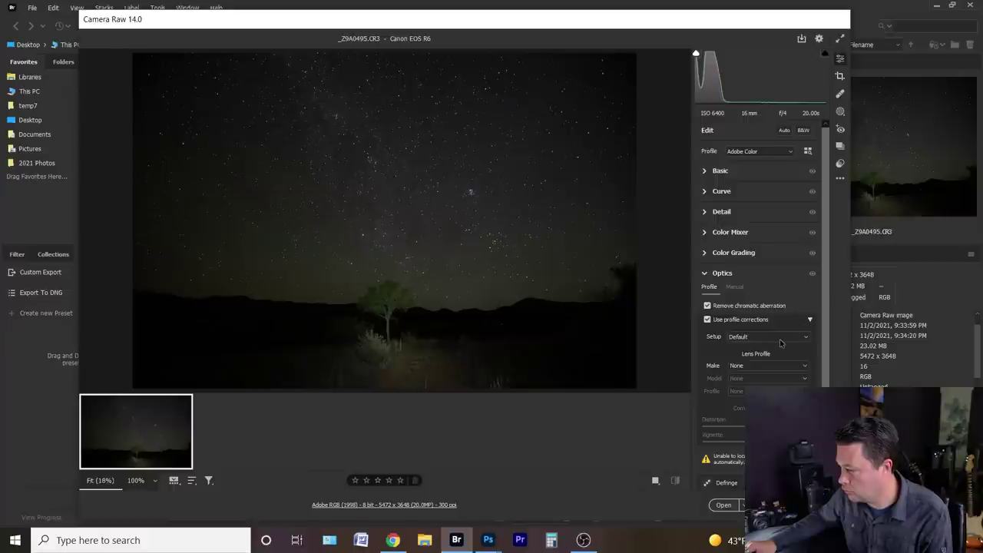
pyautogui.click(780, 339)
pyautogui.click(781, 342)
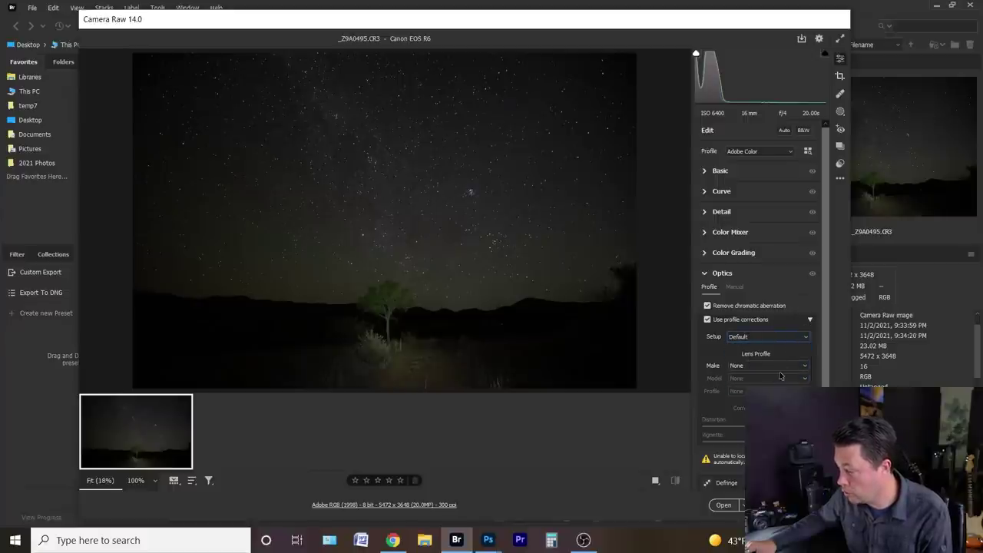
pyautogui.click(780, 367)
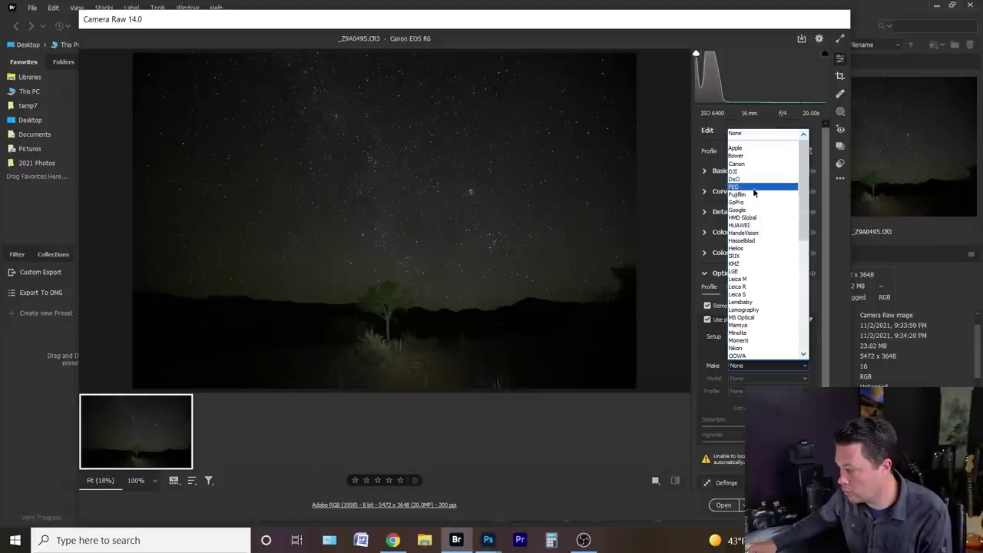
pyautogui.click(748, 163)
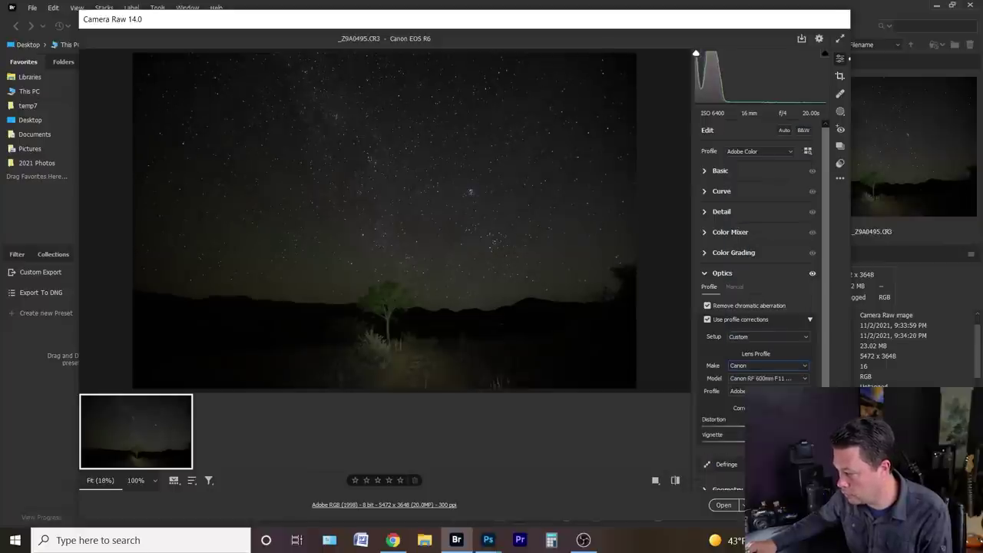
pyautogui.click(783, 378)
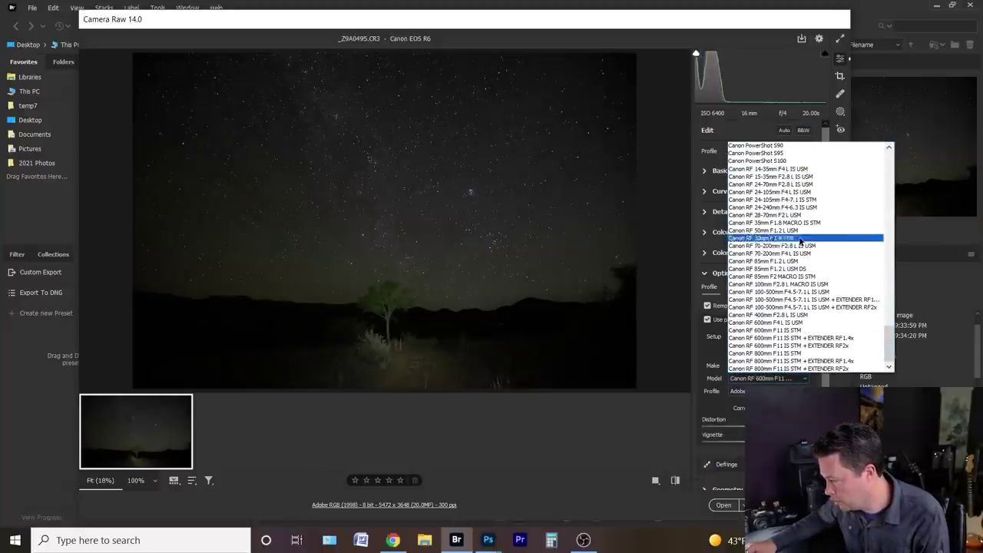
pyautogui.scroll(10, 794, 187)
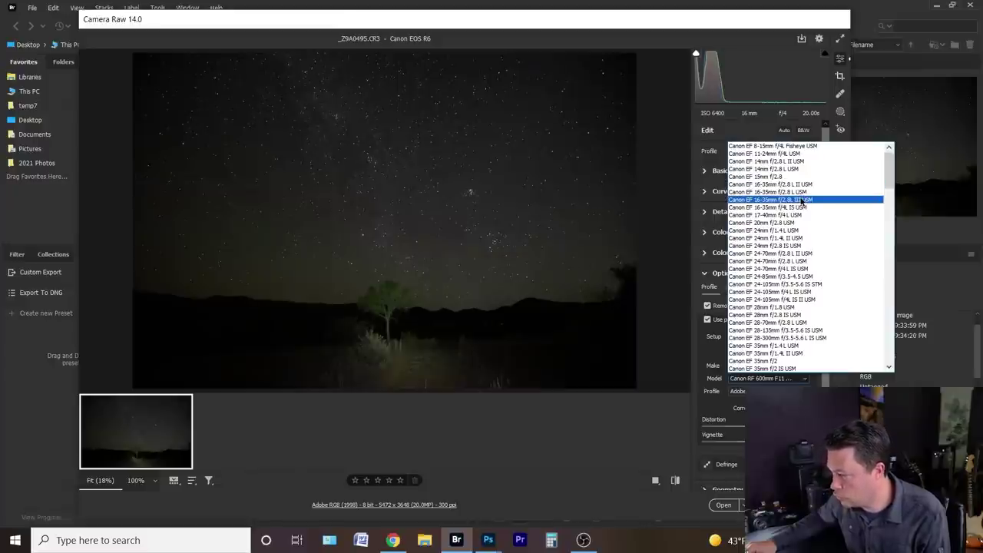
pyautogui.click(801, 200)
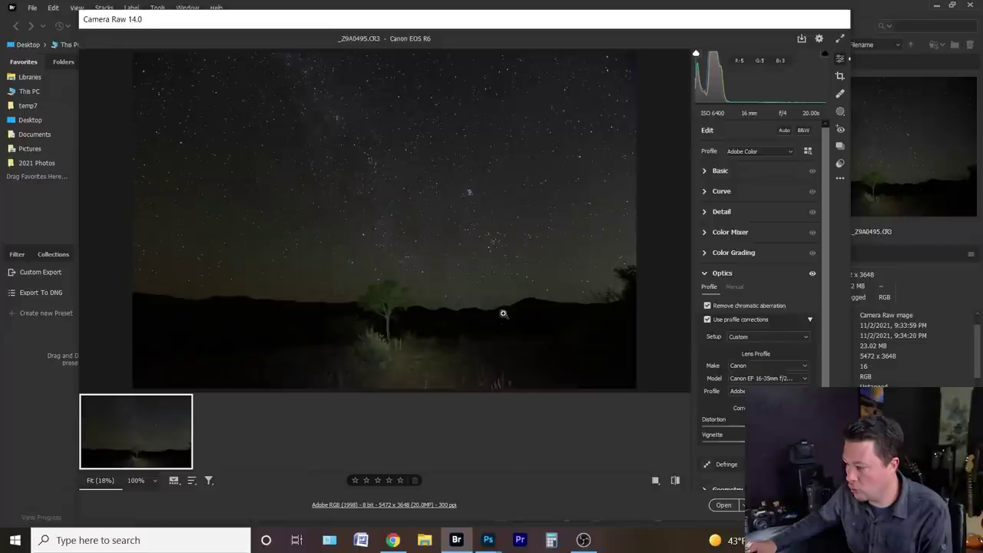
# Toggle the profile corrections off and on to compare the photo's distortion and vignetting with and without them.
pyautogui.click(708, 321)
pyautogui.click(708, 320)
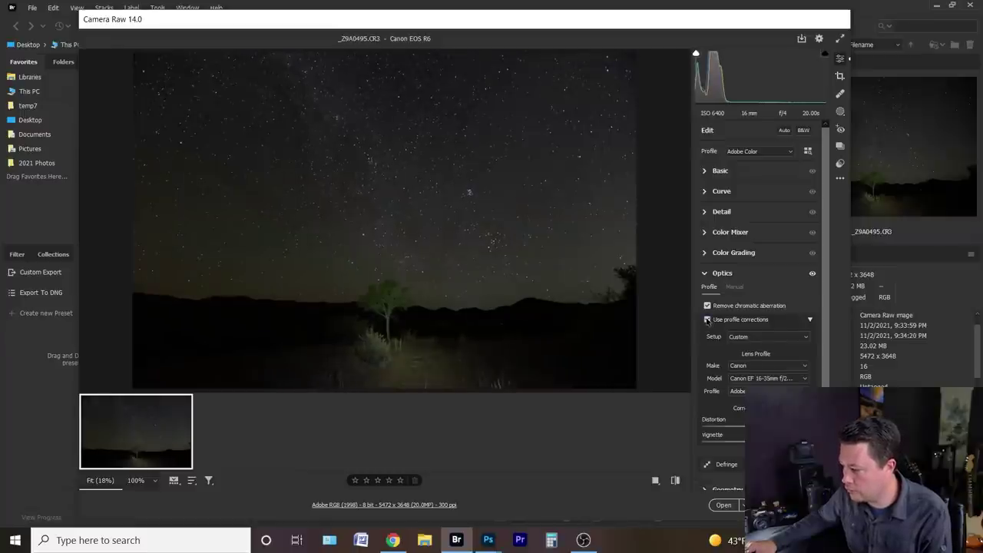
pyautogui.click(708, 320)
pyautogui.click(708, 320)
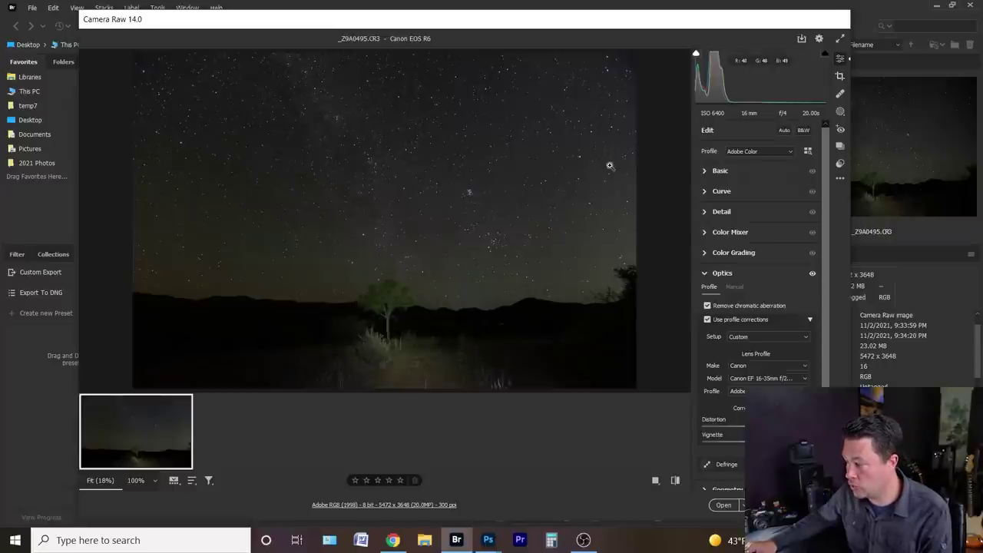
# Set Exposure to +0.55 and add a linear gradient over the sky with Exposure +0.15, Contrast +30, Highlights +10, Blacks -6, Temperature -16 and Tint +5.
pyautogui.click(714, 172)
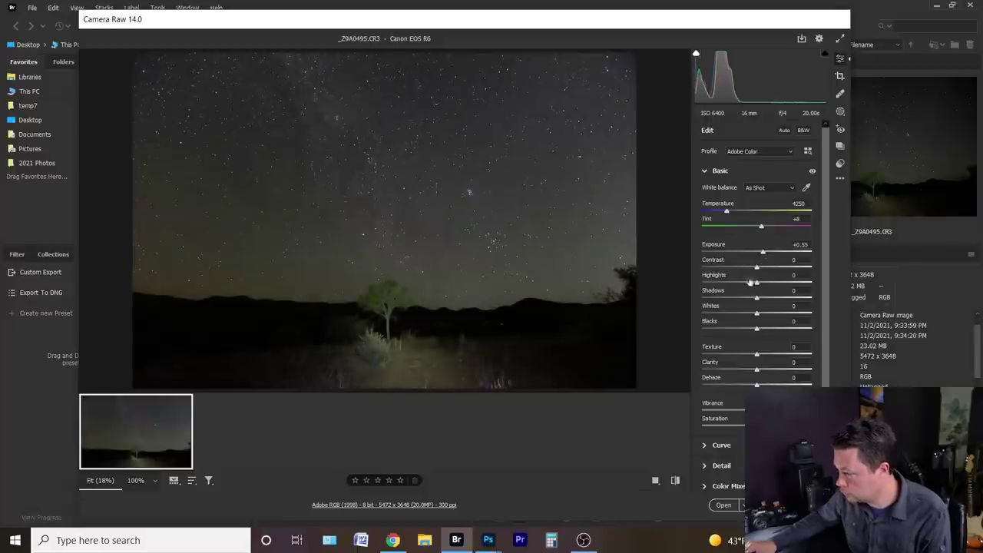
pyautogui.press('g')
pyautogui.moveTo(383, 240); pyautogui.dragTo(384, 347)
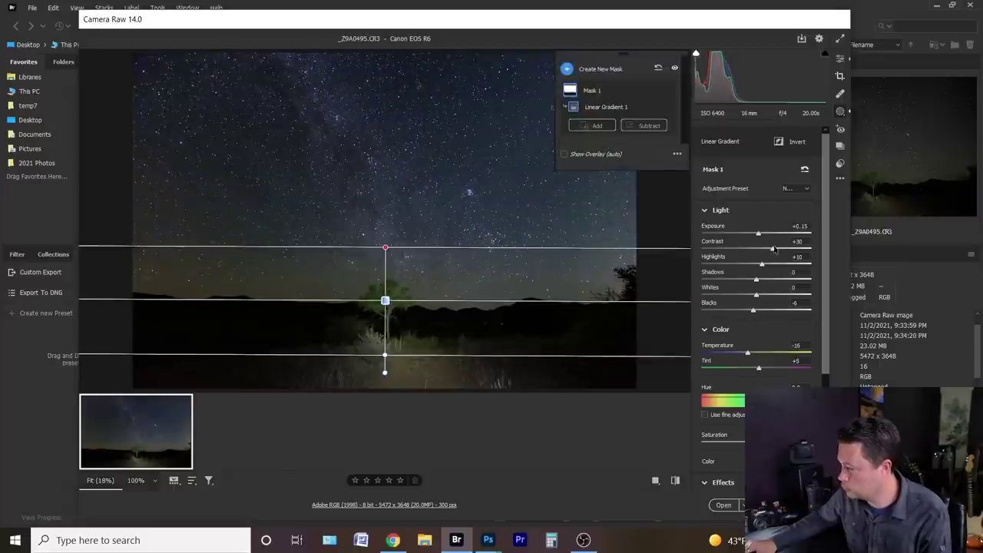
# Add a second linear gradient mask from the foreground up into the sky with Highlights -12, Shadows +31 and Temperature -32.
pyautogui.press('g')
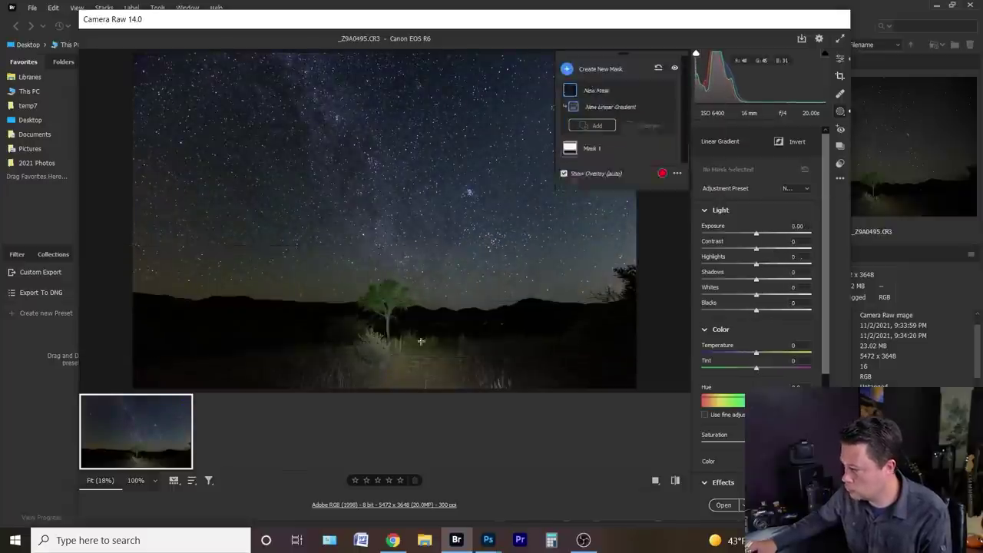
pyautogui.moveTo(416, 338); pyautogui.dragTo(416, 218)
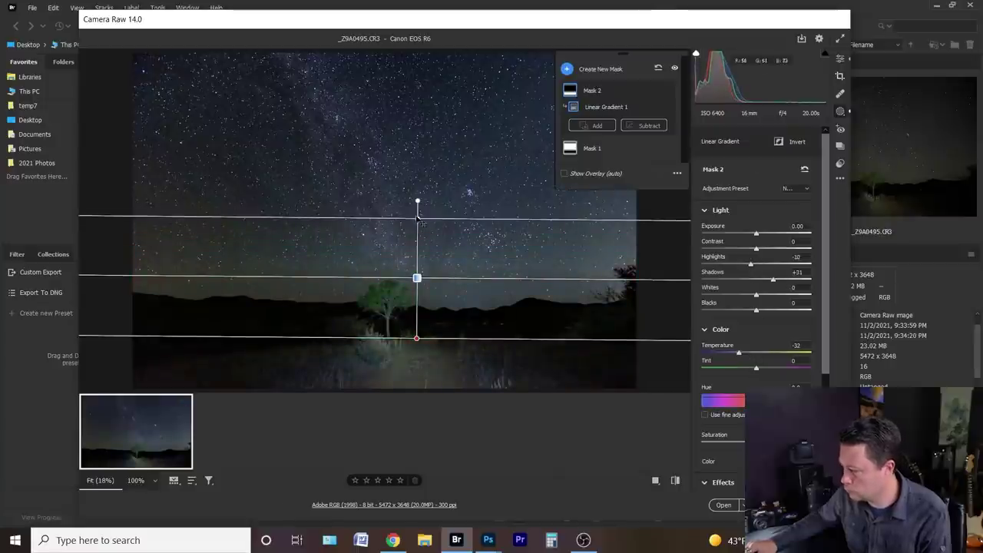
# Brush a new mask over the foreground around the tree and open the edited photo in Photoshop.
pyautogui.press('k')
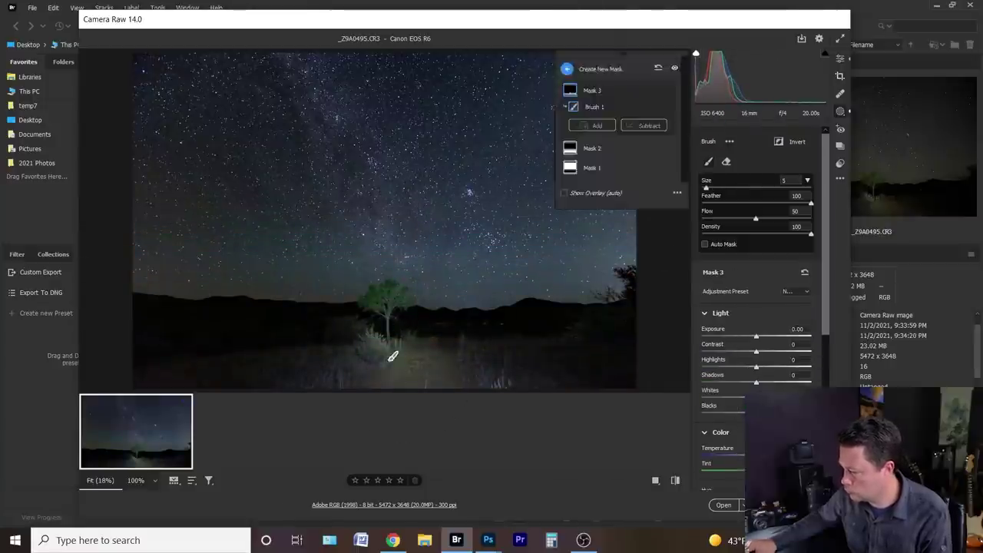
pyautogui.press('e')
pyautogui.click(721, 465)
pyautogui.click(719, 168)
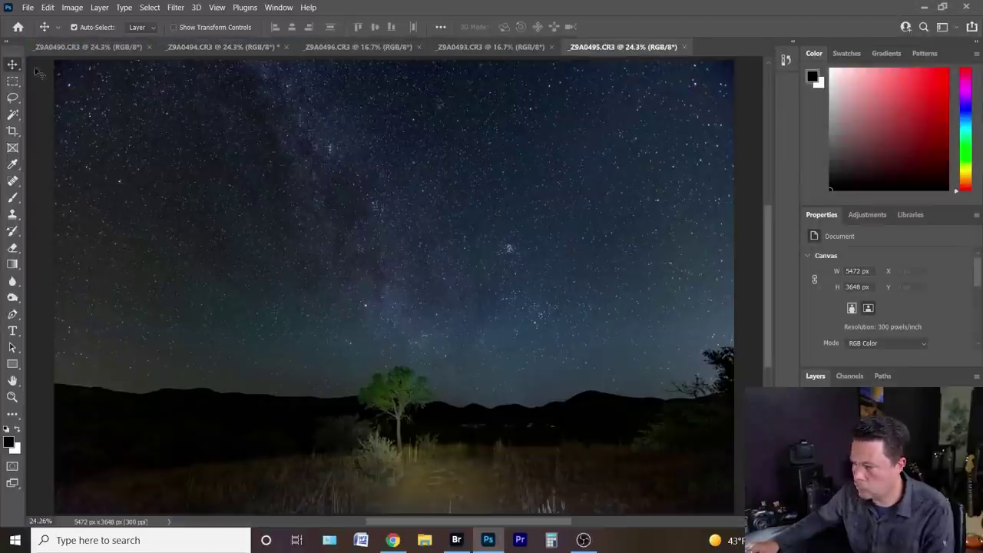
pyautogui.click(12, 131)
pyautogui.moveTo(733, 96); pyautogui.dragTo(698, 114)
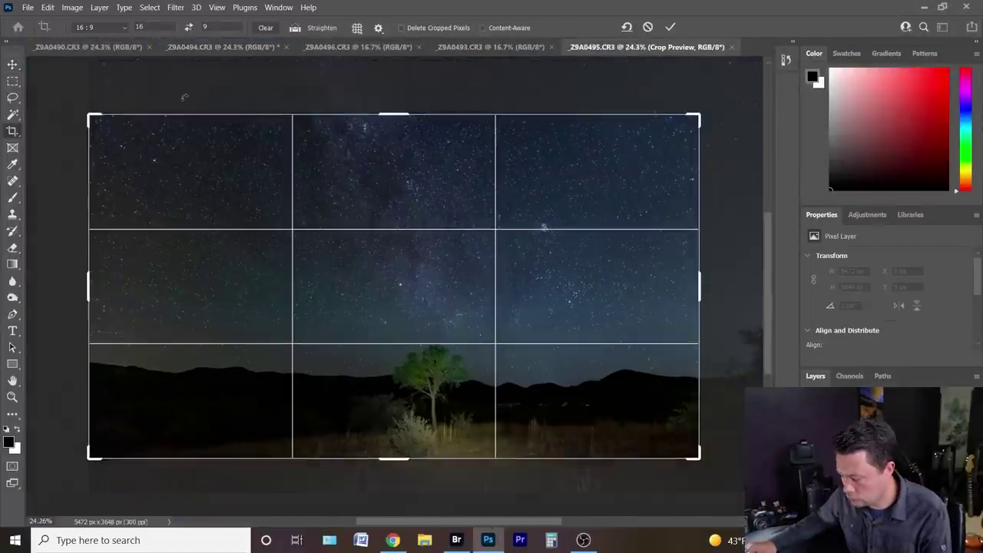
pyautogui.press('Escape')
pyautogui.press('b')
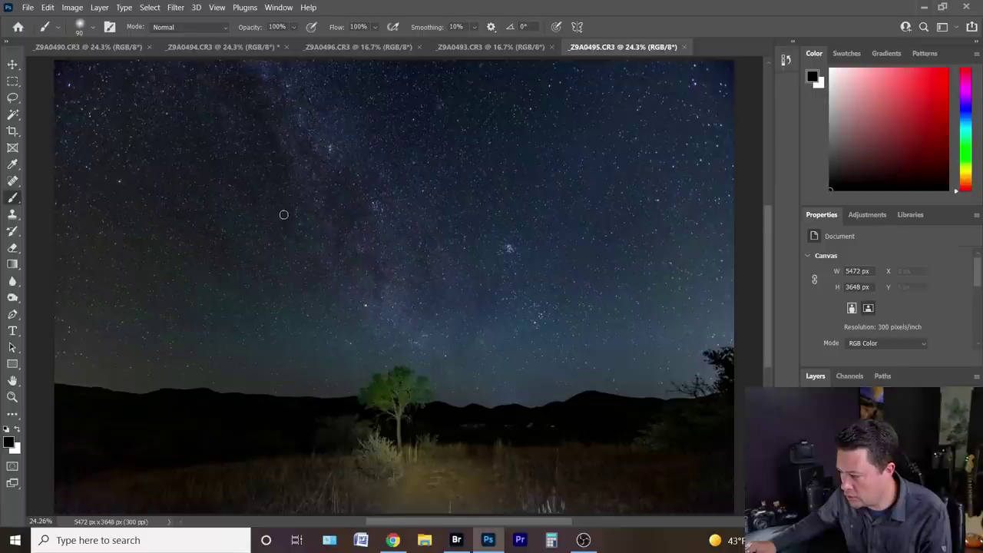
# Crop the photo at its original ratio to about 4492 x 2996 px, trimming the distorted outer edges.
pyautogui.click(12, 131)
pyautogui.click(125, 27)
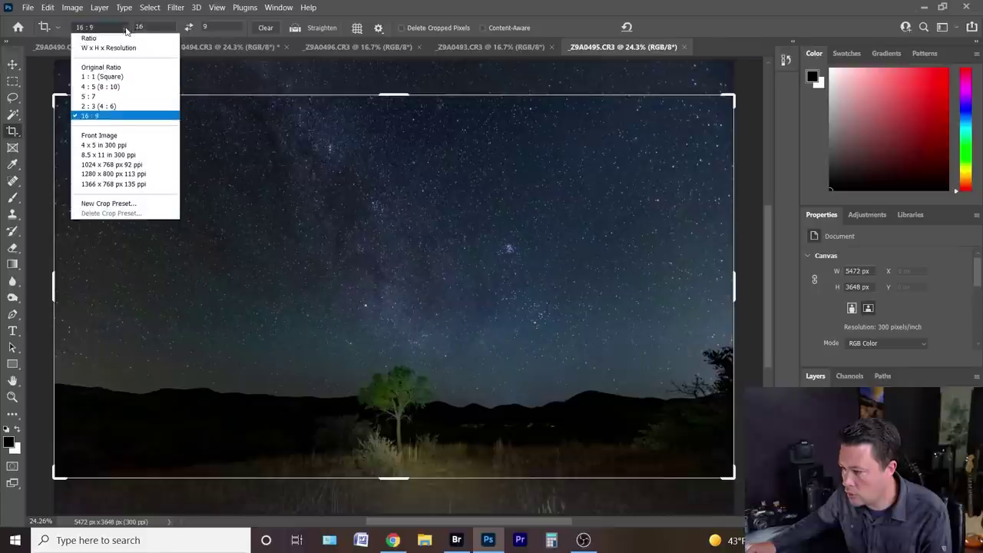
pyautogui.click(125, 72)
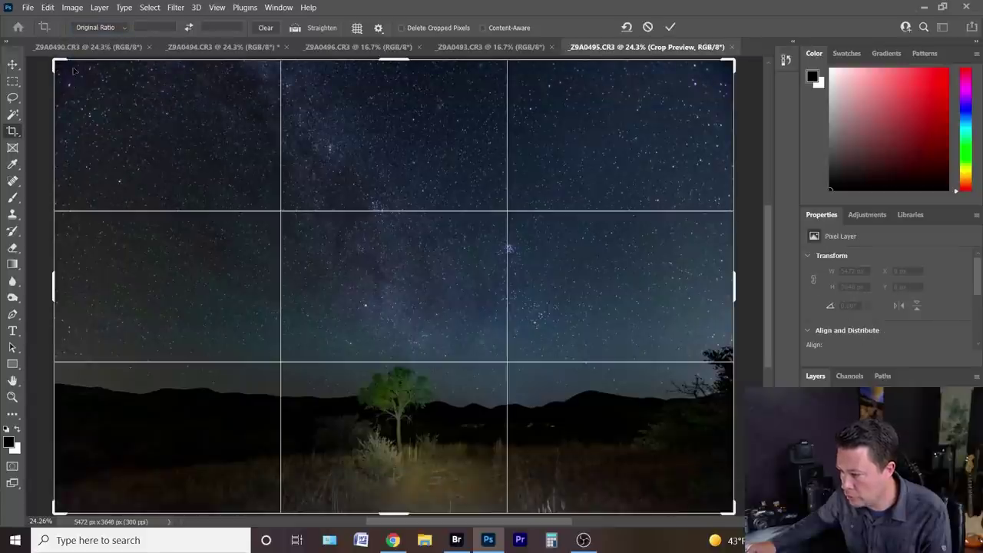
pyautogui.moveTo(59, 63); pyautogui.dragTo(119, 104)
pyautogui.press('Return')
# Retouch a small area near the right edge on its own layer with the Spot Healing Brush, and stamp the image onto a layer above.
pyautogui.press('j')
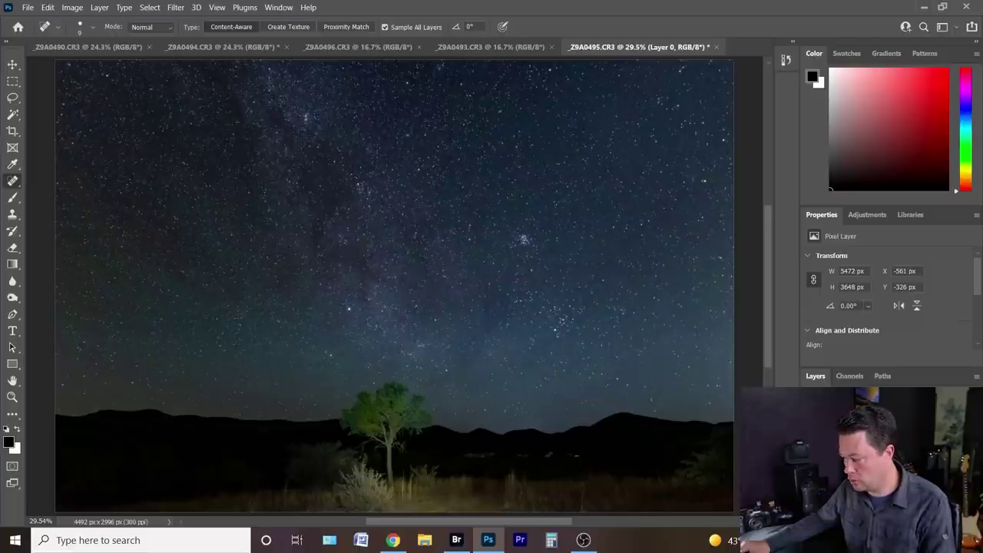
pyautogui.hotkey('alt', ']')
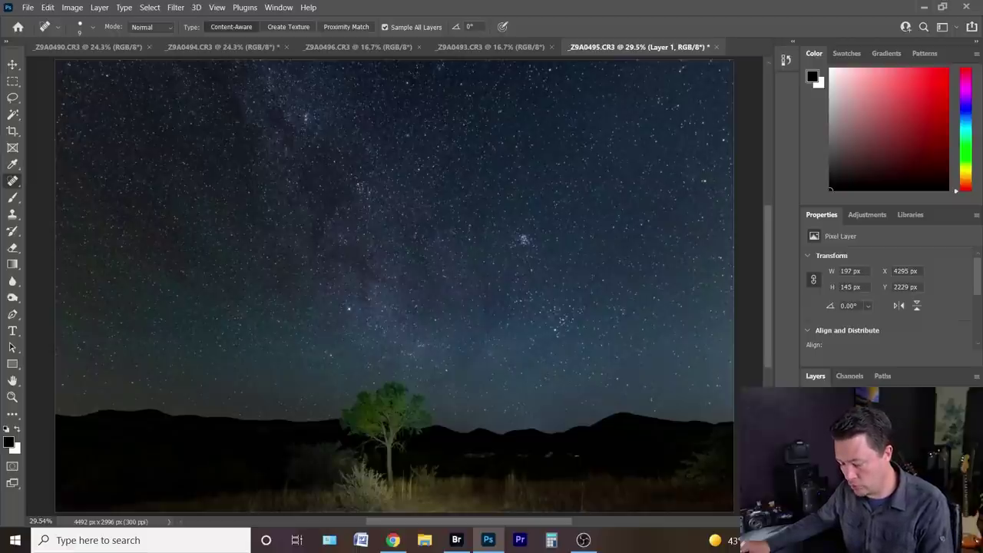
pyautogui.hotkey('alt', ']')
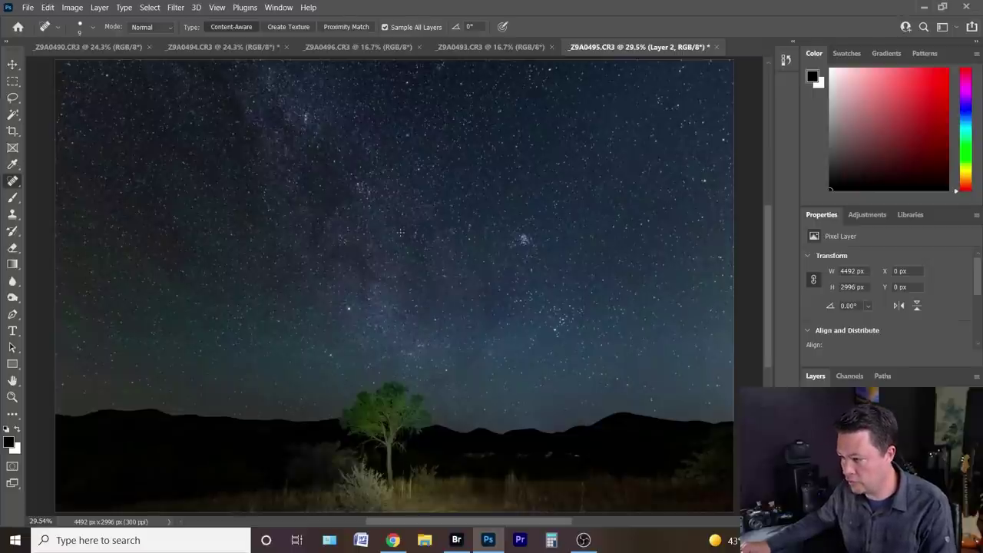
# Open the full-size top layer in the Luminar 4 plug-in and add a Type 2 Orton Effect with Amount 26.
pyautogui.click(176, 7)
pyautogui.moveTo(176, 6)
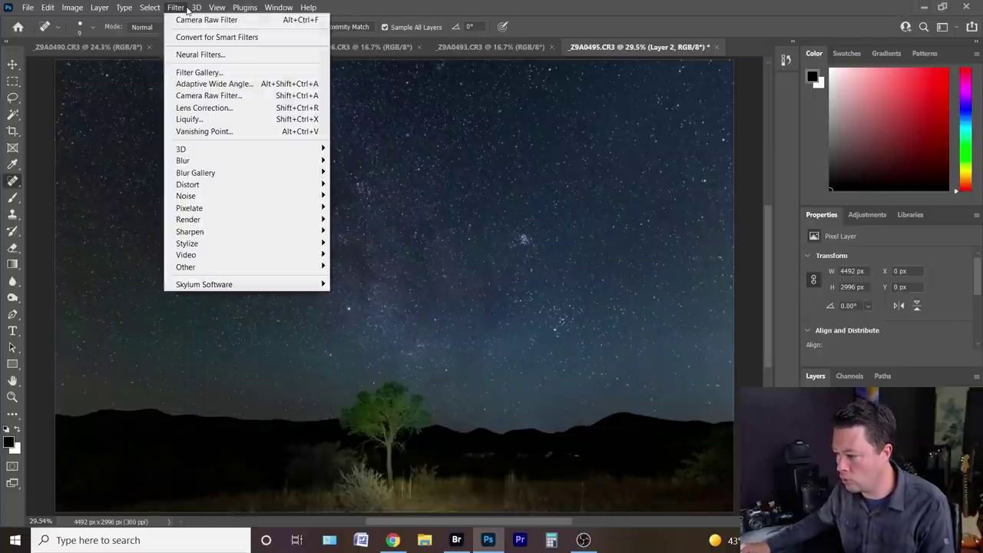
pyautogui.moveTo(291, 284)
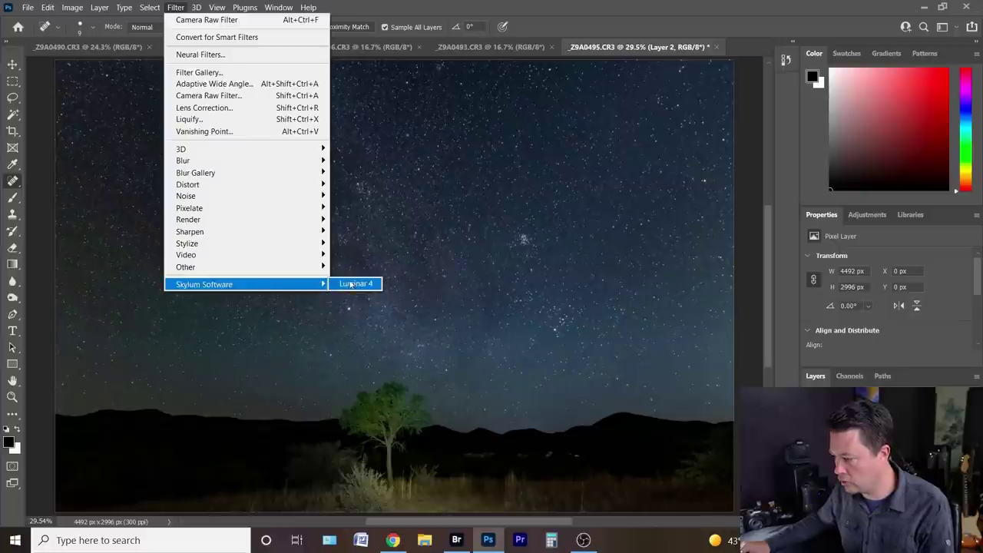
pyautogui.click(354, 284)
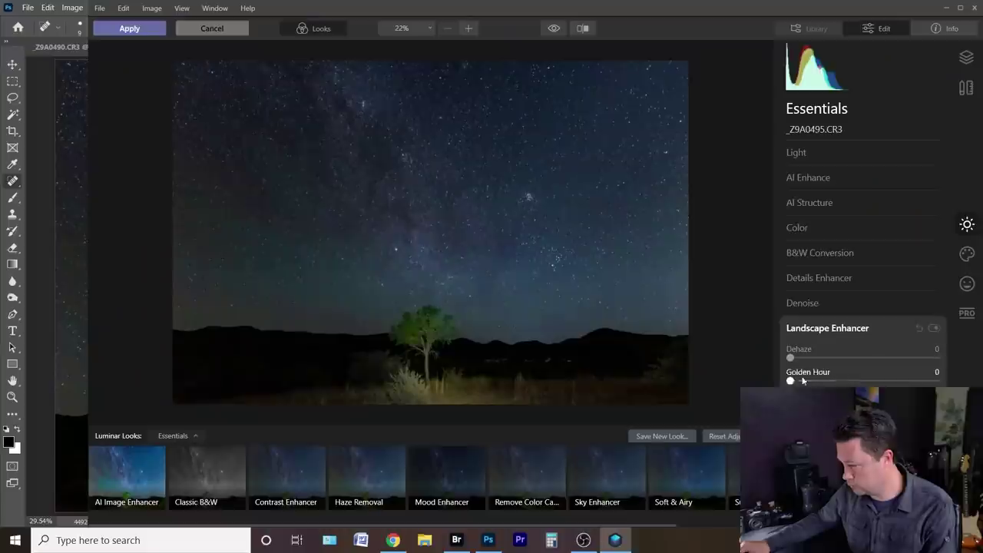
pyautogui.click(967, 253)
pyautogui.click(967, 283)
pyautogui.click(806, 228)
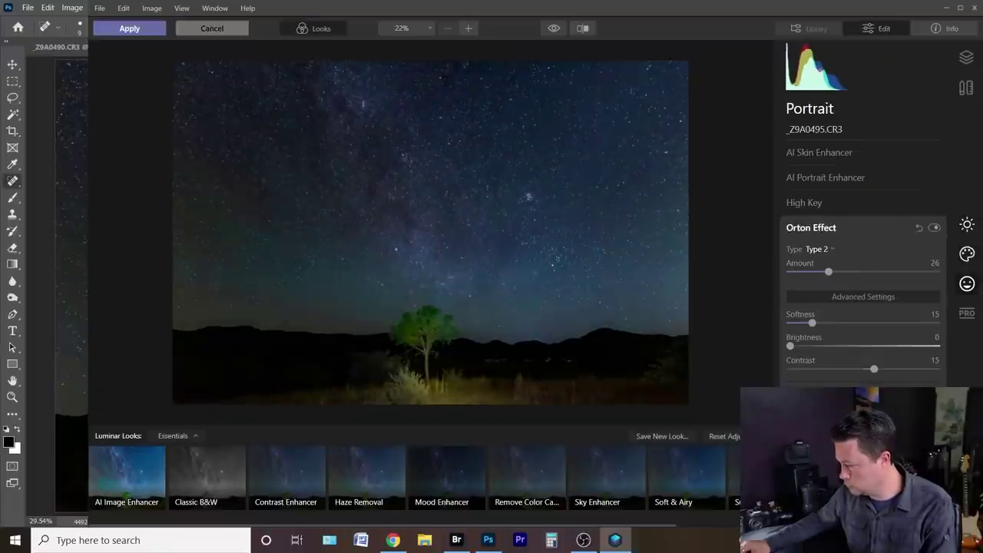
# Add AI Enhance, AI Structure, Golden Hour 32 and a Soft Focus Bright glow, and apply the Luminar 4 edits to the layer.
pyautogui.click(967, 224)
pyautogui.click(810, 279)
pyautogui.click(829, 395)
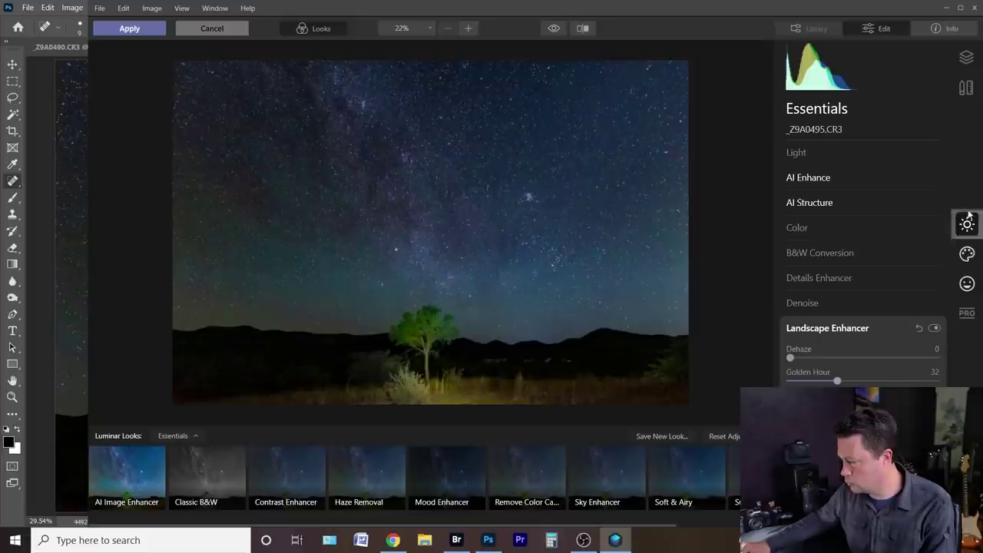
pyautogui.click(967, 253)
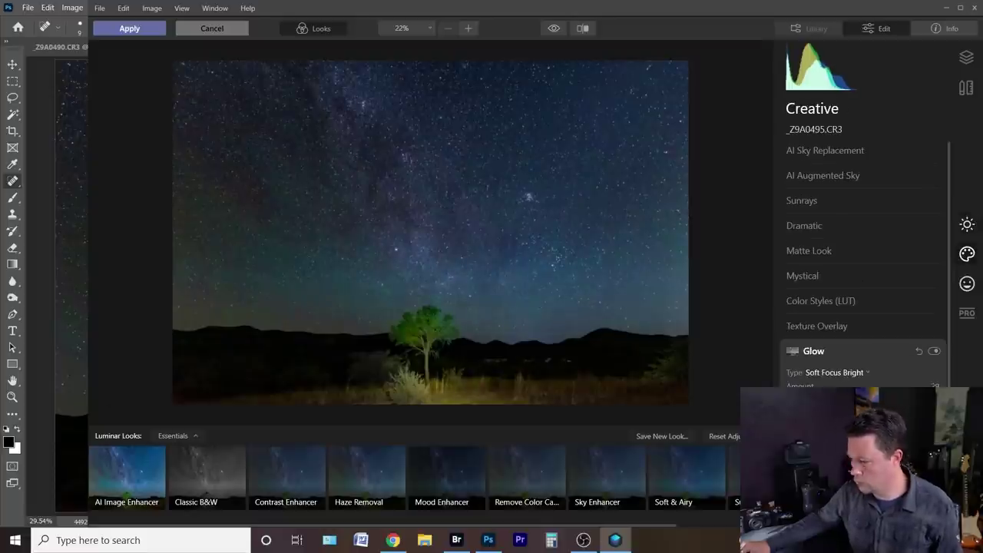
pyautogui.press('Return')
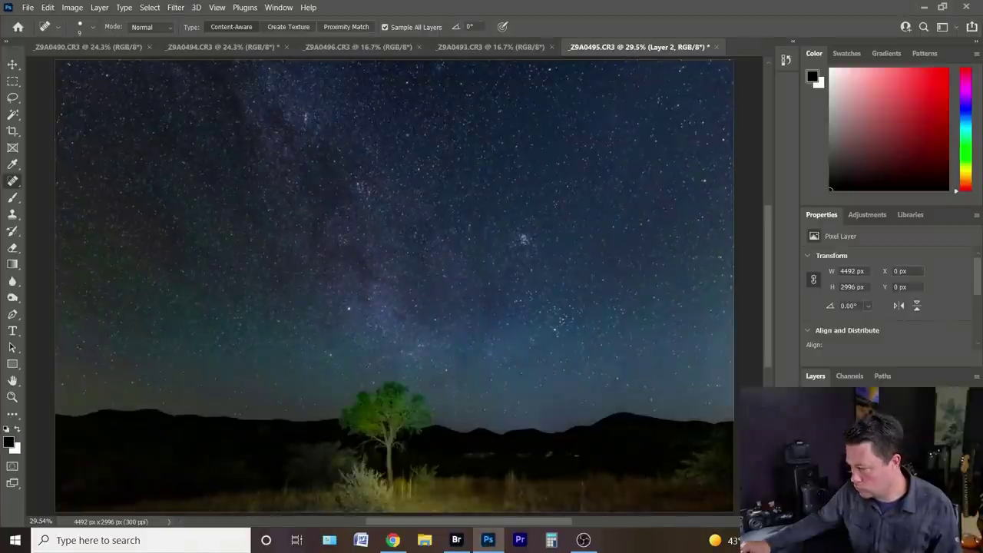
# Add a Hue/Saturation adjustment layer and set the Cyans saturation to -13.
pyautogui.moveTo(886, 332); pyautogui.dragTo(848, 334)
pyautogui.click(898, 274)
pyautogui.click(840, 325)
pyautogui.click(876, 330)
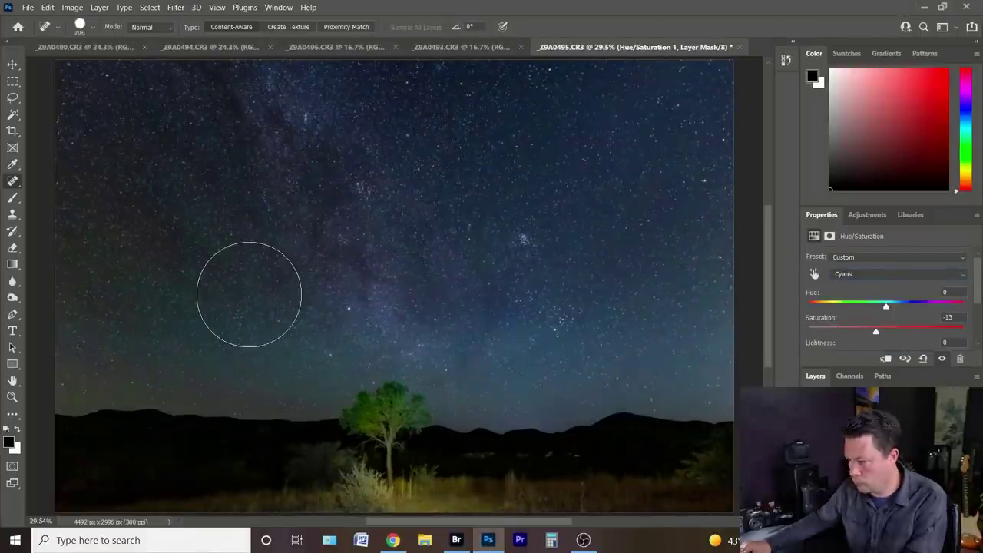
# Paint the Hue/Saturation layer mask over the sky in white with a 700-pixel brush.
pyautogui.press('b')
pyautogui.press('x')
pyautogui.click(898, 274)
pyautogui.click(883, 278)
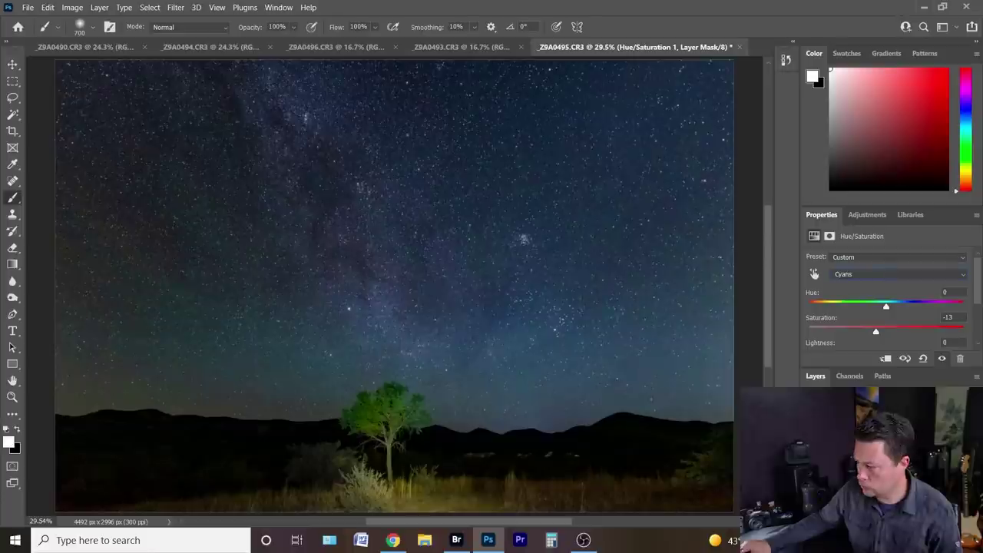
# Save the edited _Z9A0495 photo as a new file in the R6 folder.
pyautogui.hotkey('ctrl', 'shift', 's')
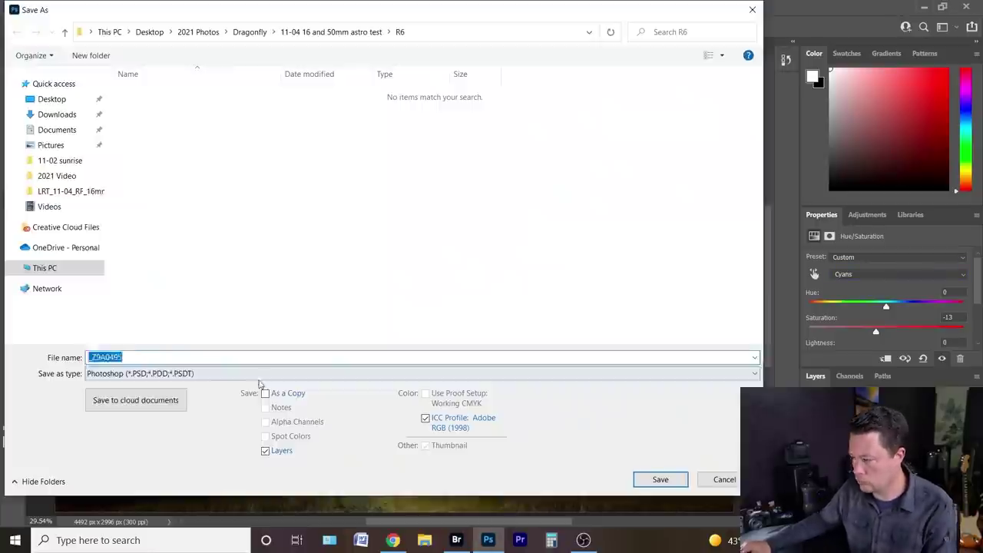